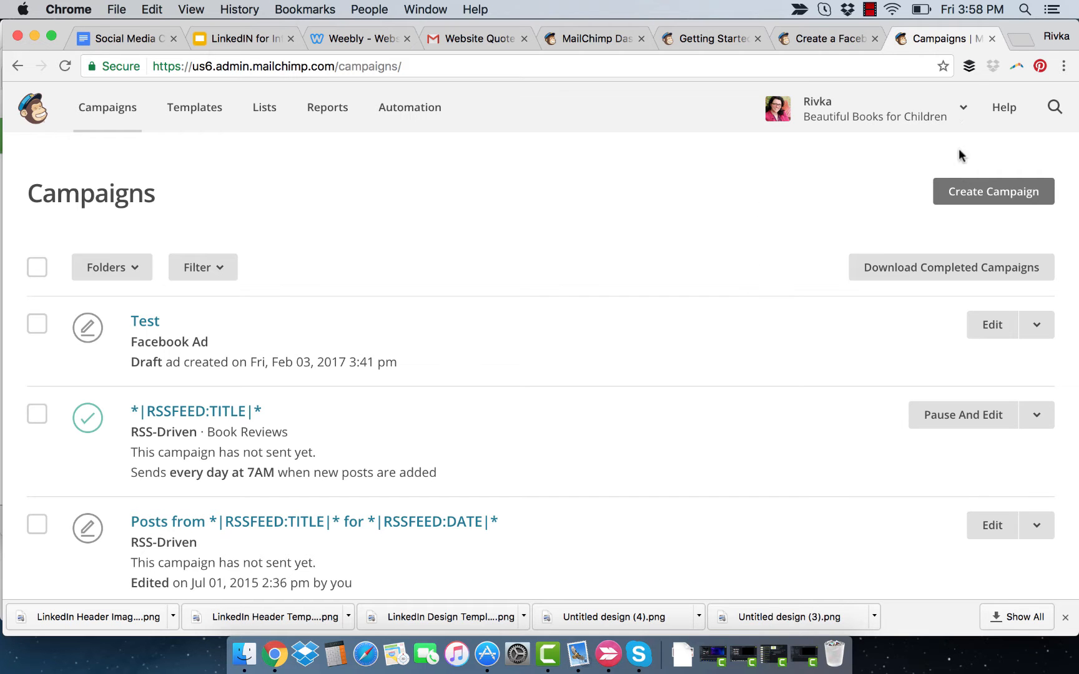
- Create a new campaign named "Test" with Facebook ad as its campaign type
{"action": "left_click", "coordinate": [974, 192]}
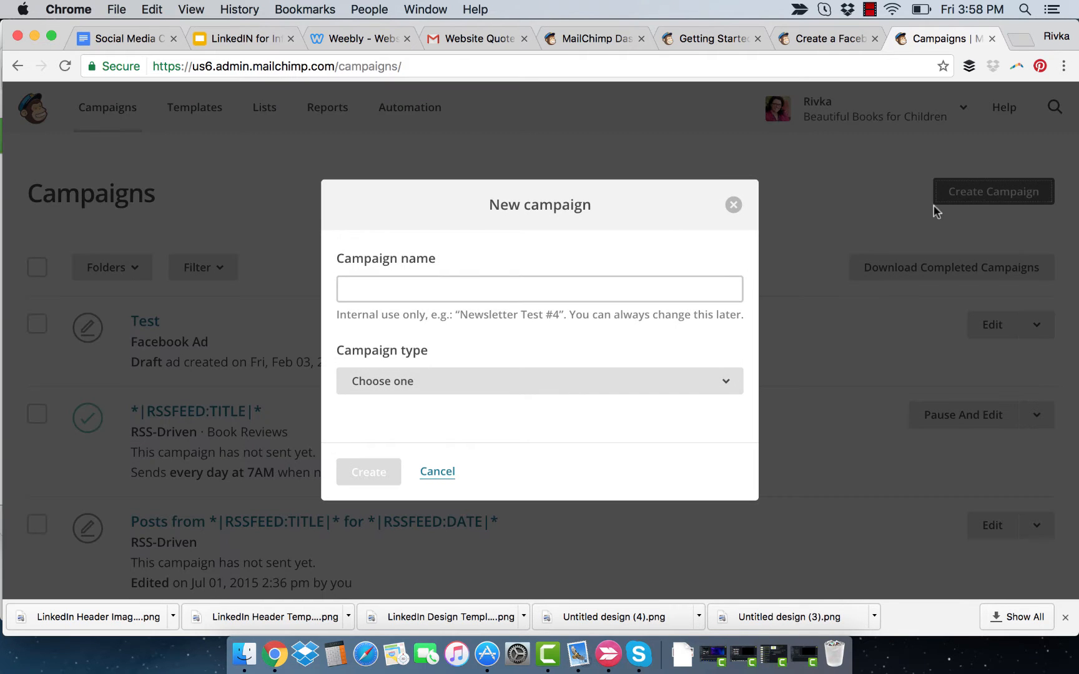
{"action": "type", "text": "T"}
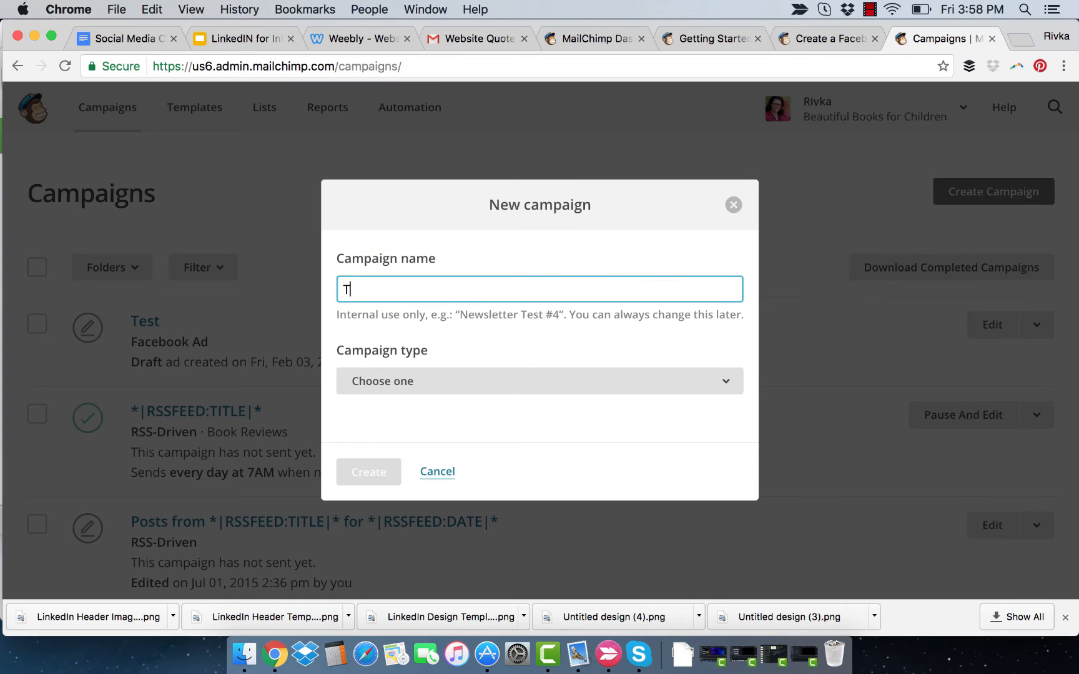
{"action": "type", "text": "est"}
{"action": "left_click", "coordinate": [474, 383]}
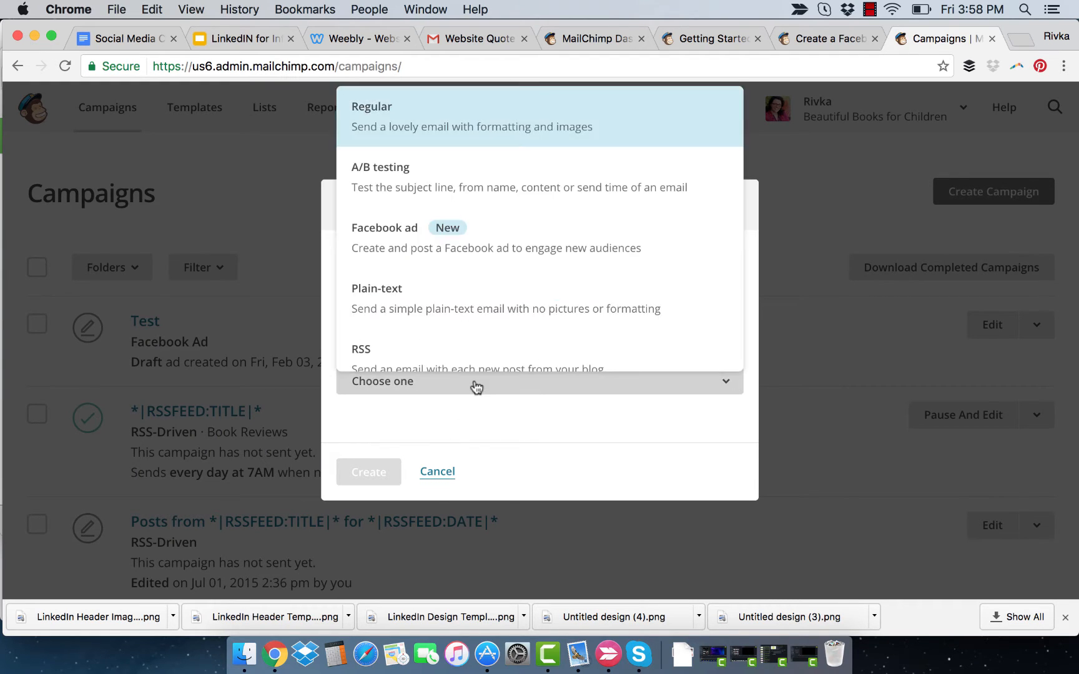
{"action": "left_click", "coordinate": [435, 257]}
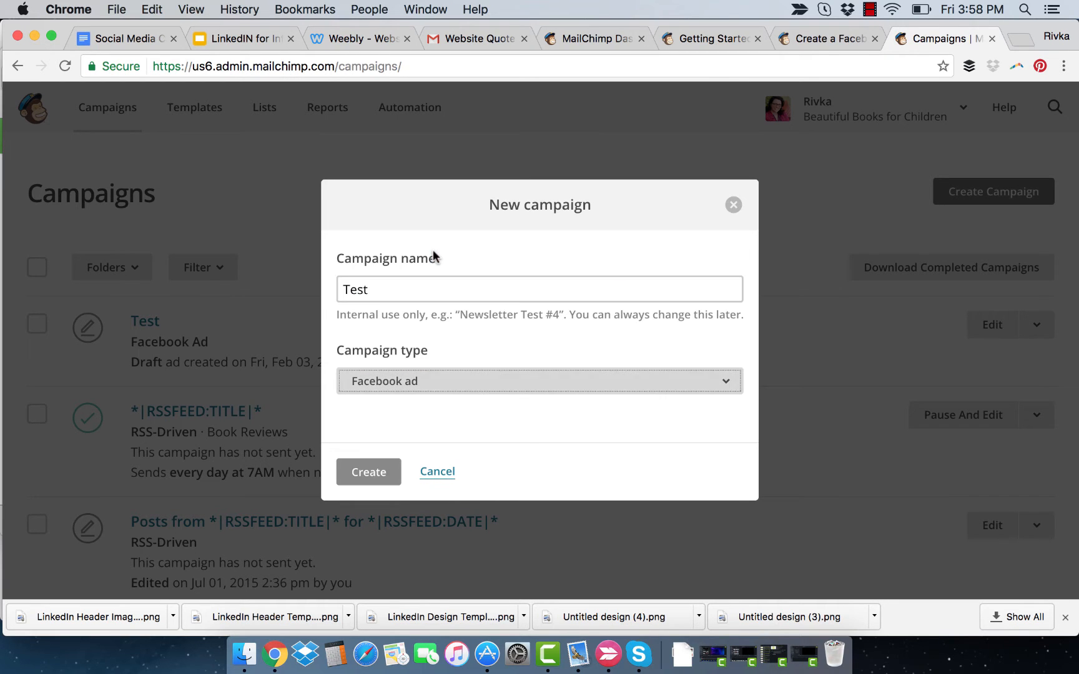
{"action": "left_click", "coordinate": [374, 474]}
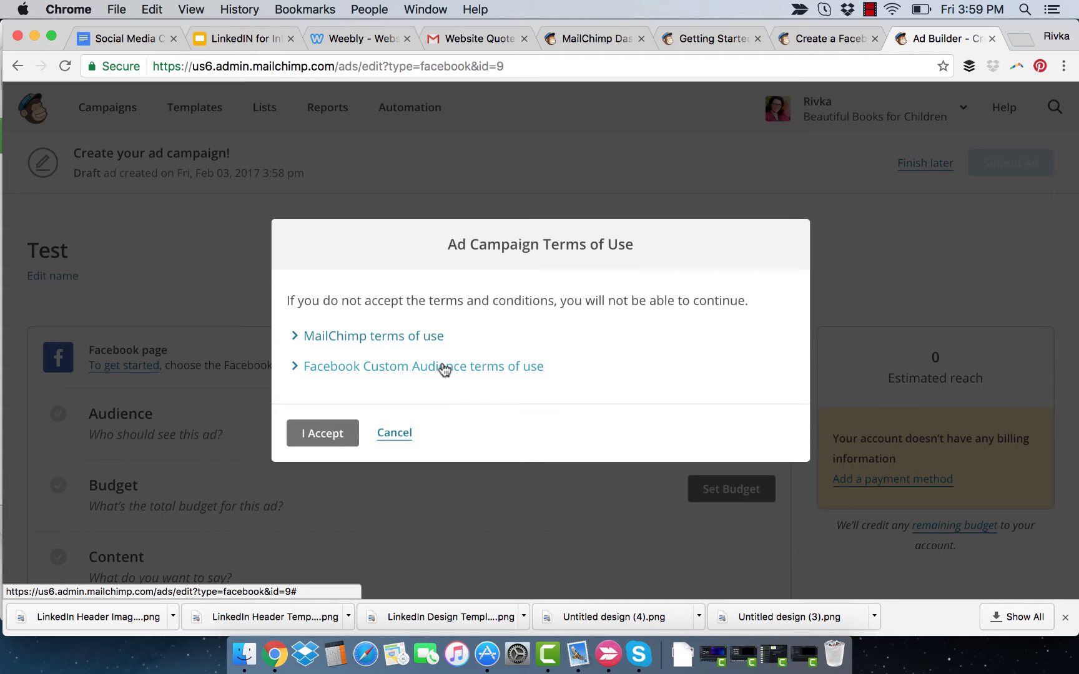
- Read through the MailChimp terms of use for Facebook ad buying, including the review, data transfer and payment sections
{"action": "left_click", "coordinate": [402, 339]}
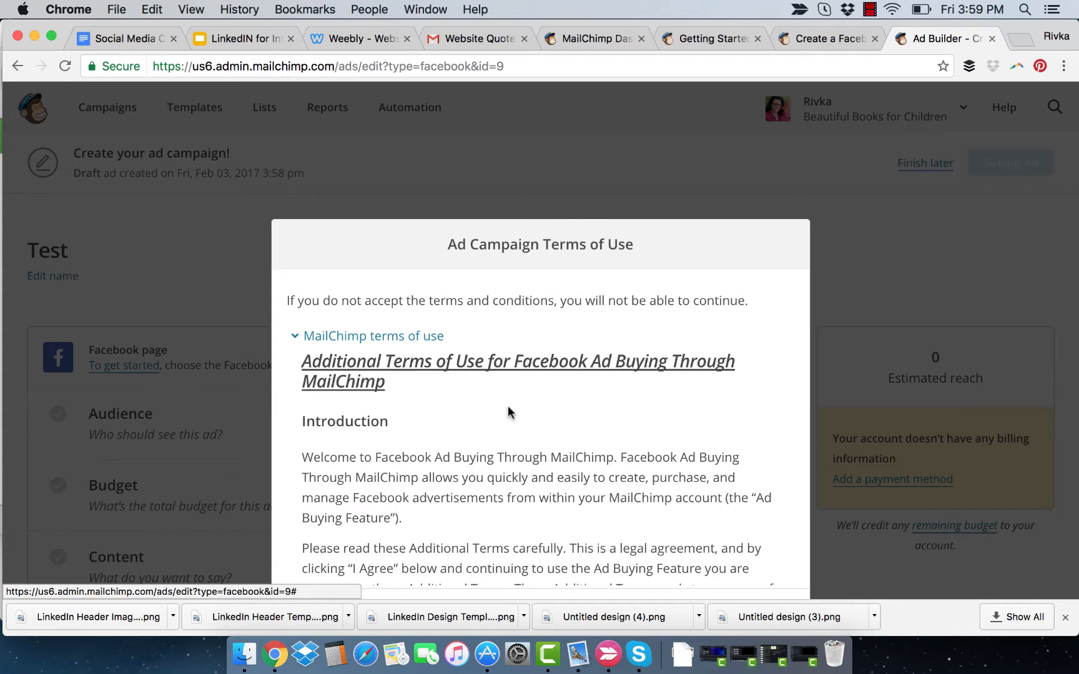
{"action": "scroll", "coordinate": [509, 412], "scroll_direction": "down", "scroll_amount": 3}
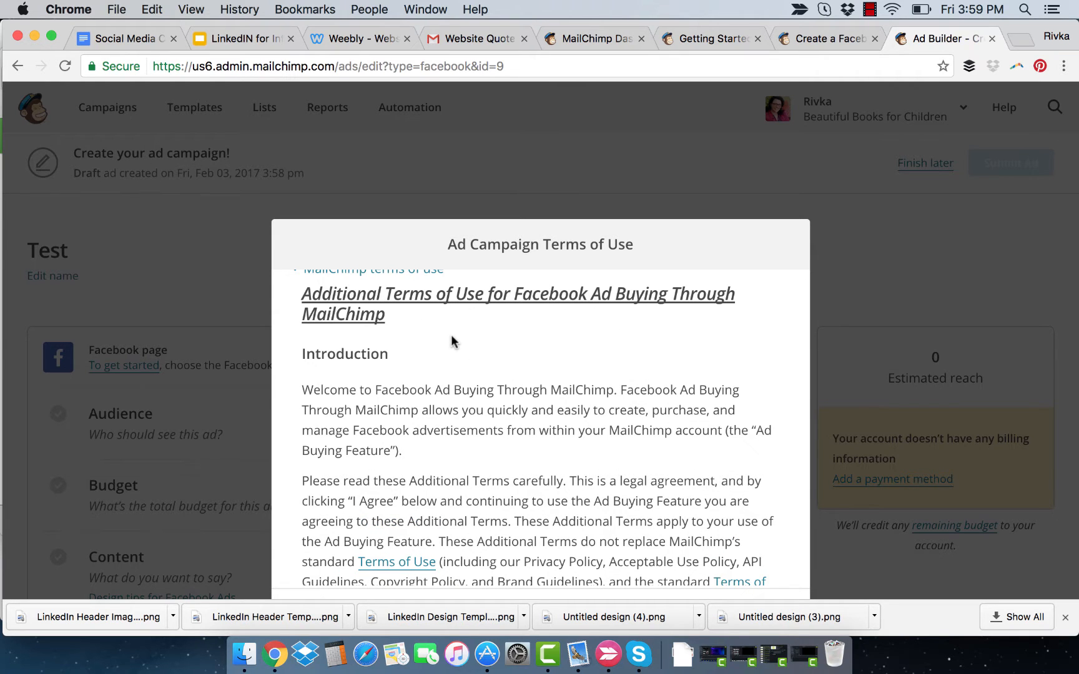
{"action": "scroll", "coordinate": [452, 340], "scroll_direction": "down", "scroll_amount": 9}
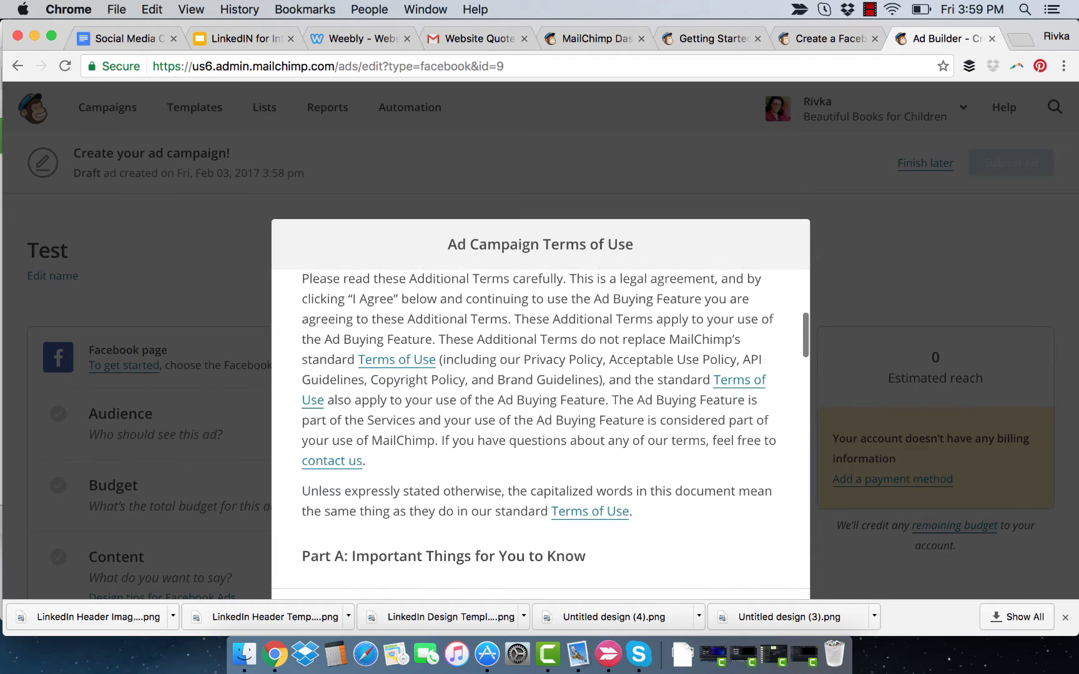
{"action": "scroll", "coordinate": [554, 428], "scroll_direction": "down", "scroll_amount": 10}
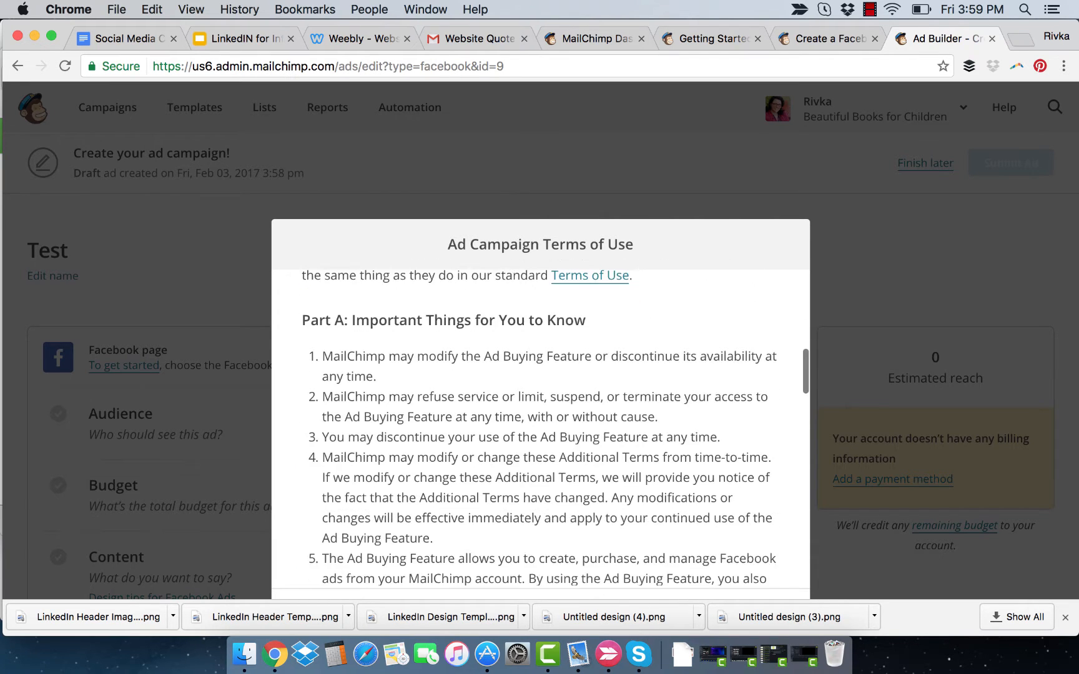
{"action": "scroll", "coordinate": [541, 428], "scroll_direction": "down", "scroll_amount": 6}
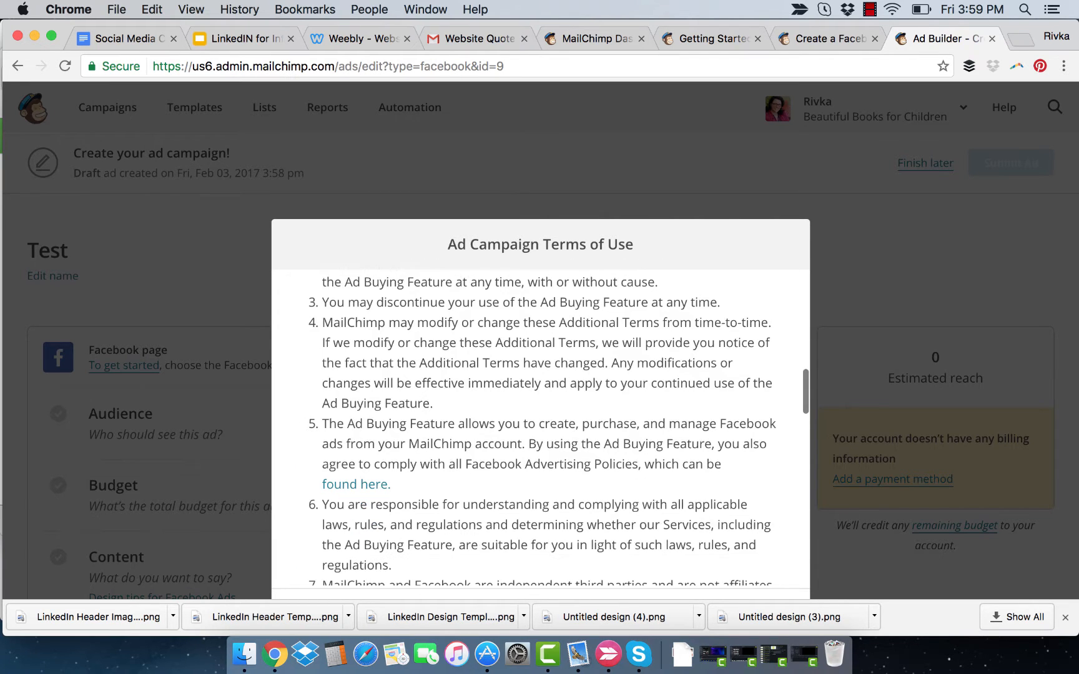
{"action": "scroll", "coordinate": [540, 428], "scroll_direction": "down", "scroll_amount": 10}
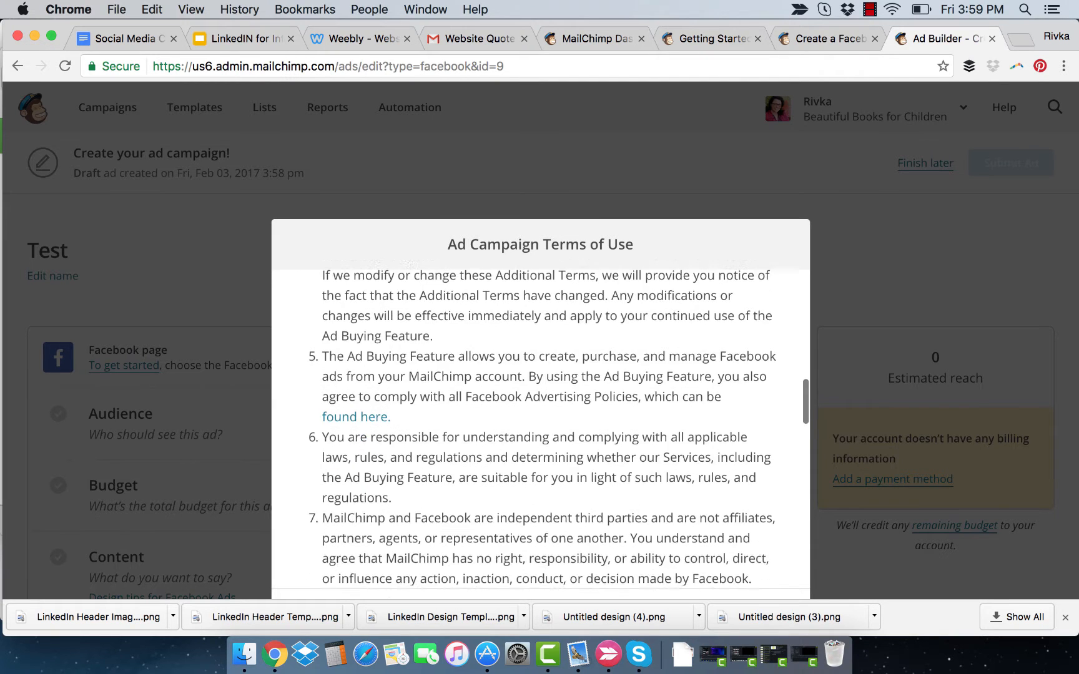
{"action": "scroll", "coordinate": [541, 429], "scroll_direction": "down", "scroll_amount": 7}
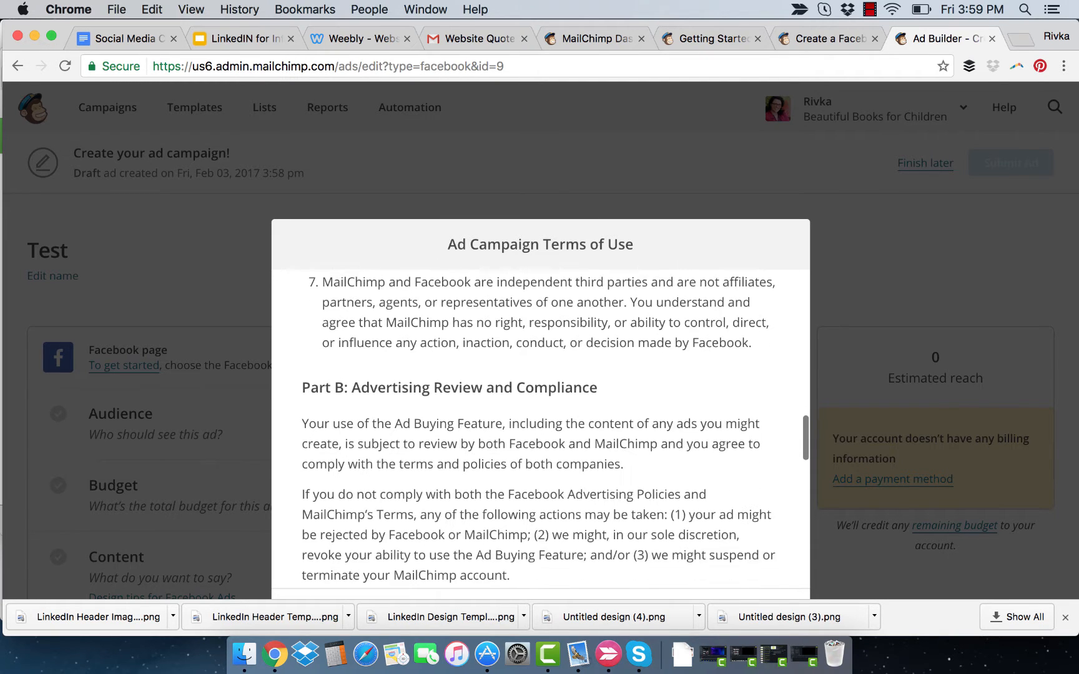
{"action": "scroll", "coordinate": [541, 428], "scroll_direction": "down", "scroll_amount": 8}
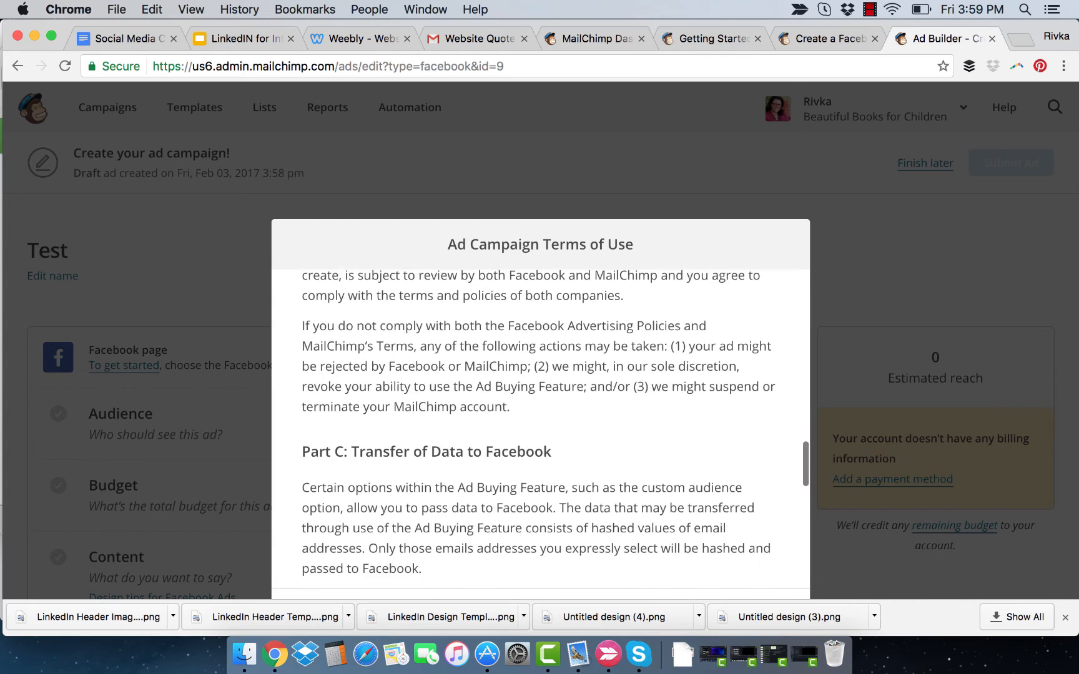
{"action": "scroll", "coordinate": [540, 428], "scroll_direction": "down", "scroll_amount": 3}
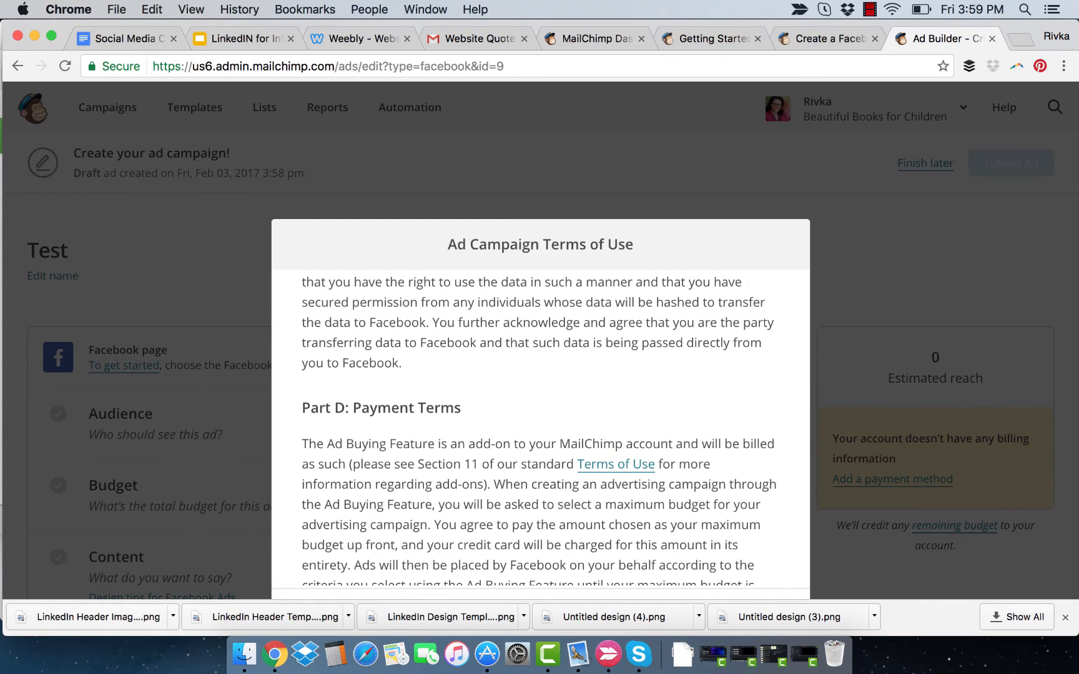
{"action": "scroll", "coordinate": [541, 428], "scroll_direction": "down", "scroll_amount": 7}
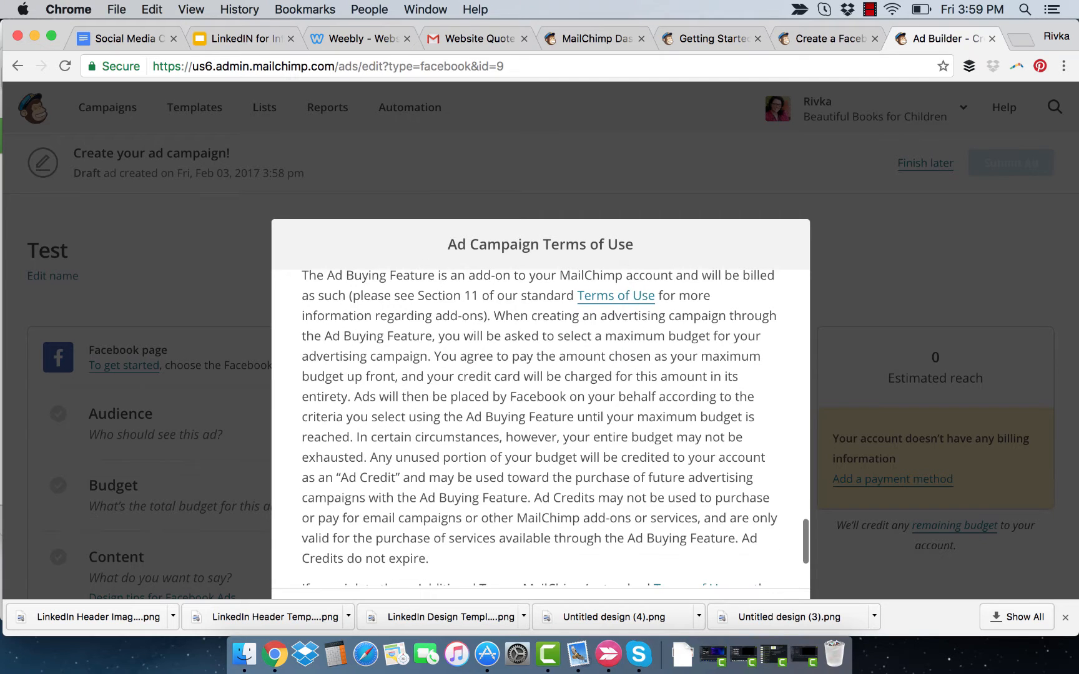
{"action": "scroll", "coordinate": [541, 429], "scroll_direction": "up", "scroll_amount": 3}
{"action": "scroll", "coordinate": [541, 428], "scroll_direction": "down", "scroll_amount": 3}
{"action": "scroll", "coordinate": [540, 428], "scroll_direction": "down", "scroll_amount": 8}
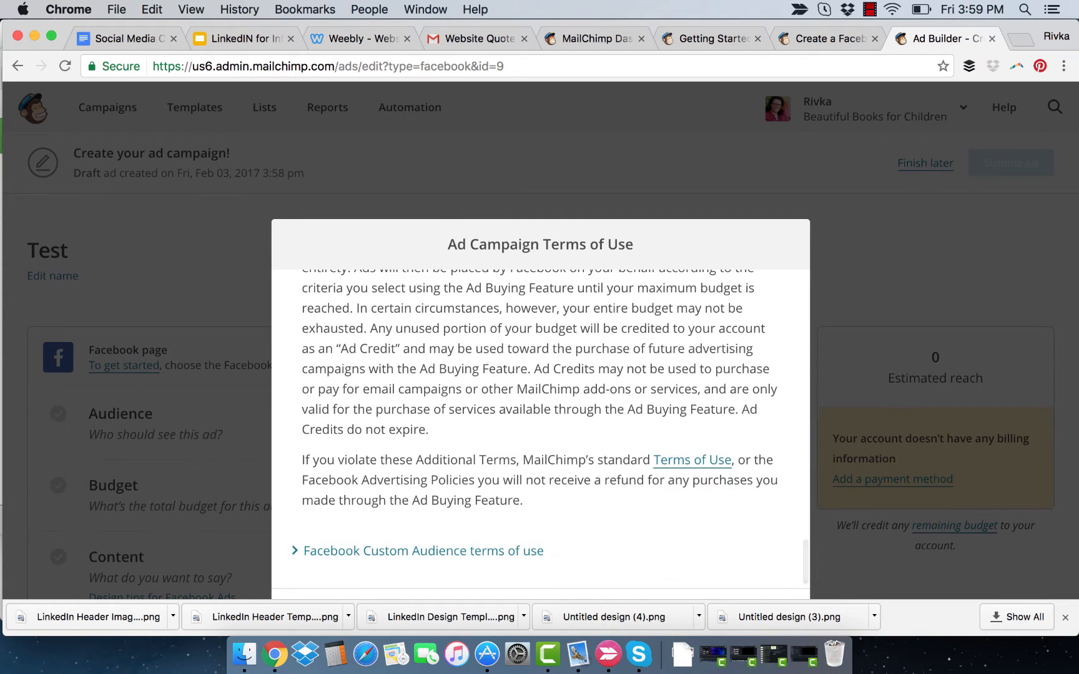
{"action": "scroll", "coordinate": [461, 359], "scroll_direction": "up", "scroll_amount": 4}
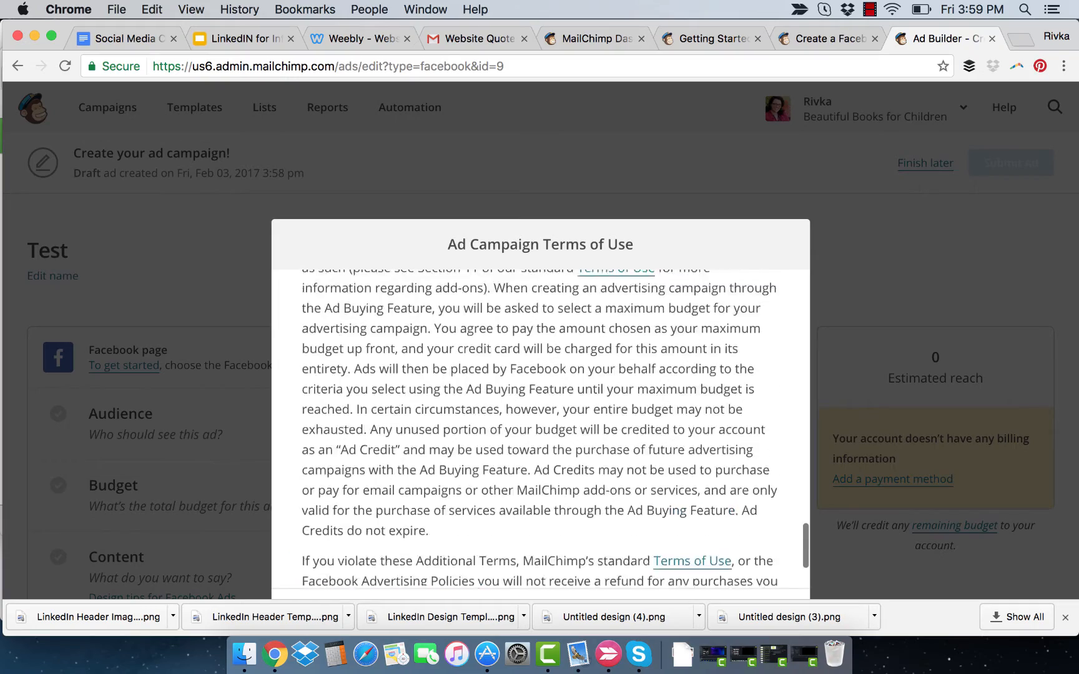
{"action": "scroll", "coordinate": [541, 428], "scroll_direction": "up", "scroll_amount": 15}
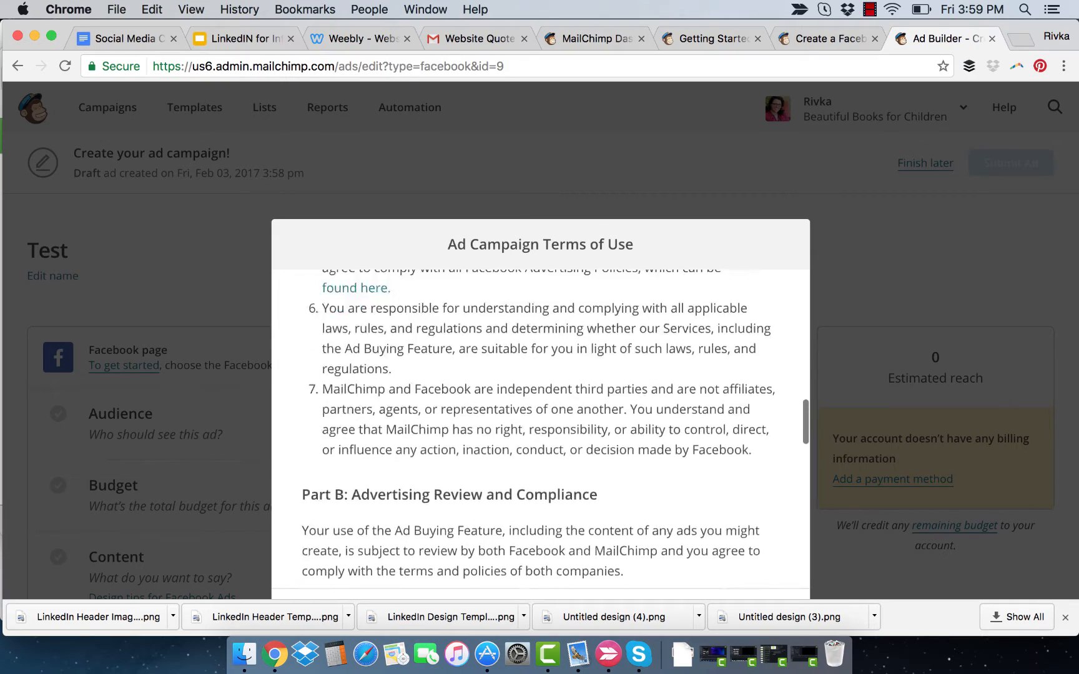
{"action": "scroll", "coordinate": [541, 428], "scroll_direction": "up", "scroll_amount": 12}
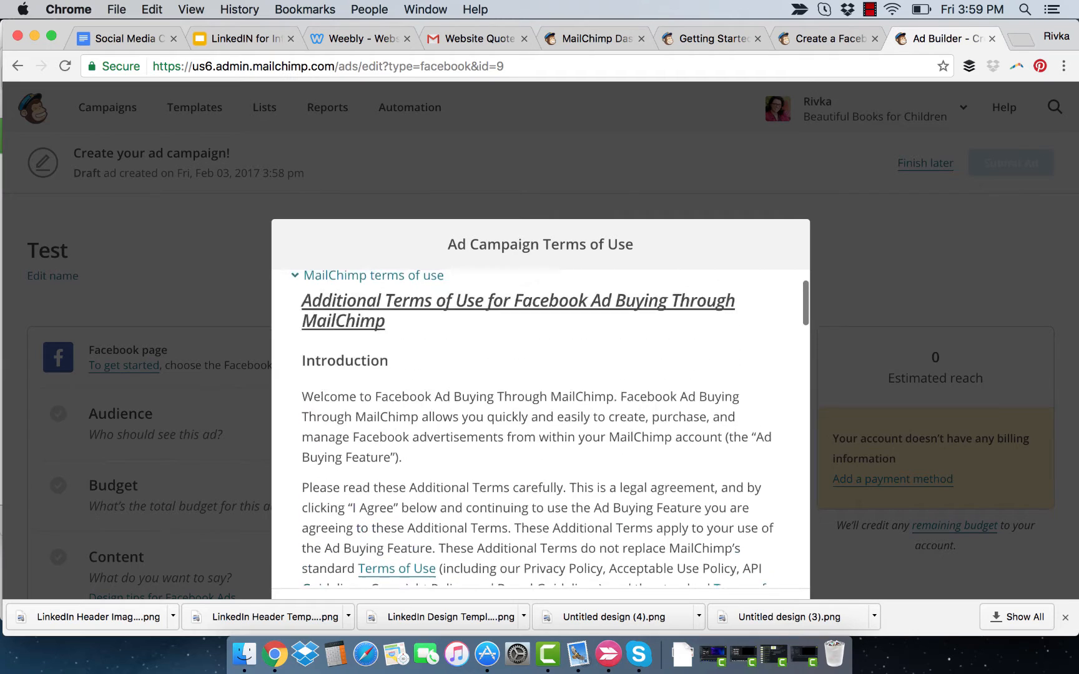
{"action": "scroll", "coordinate": [540, 428], "scroll_direction": "up", "scroll_amount": 2}
{"action": "left_click", "coordinate": [373, 338]}
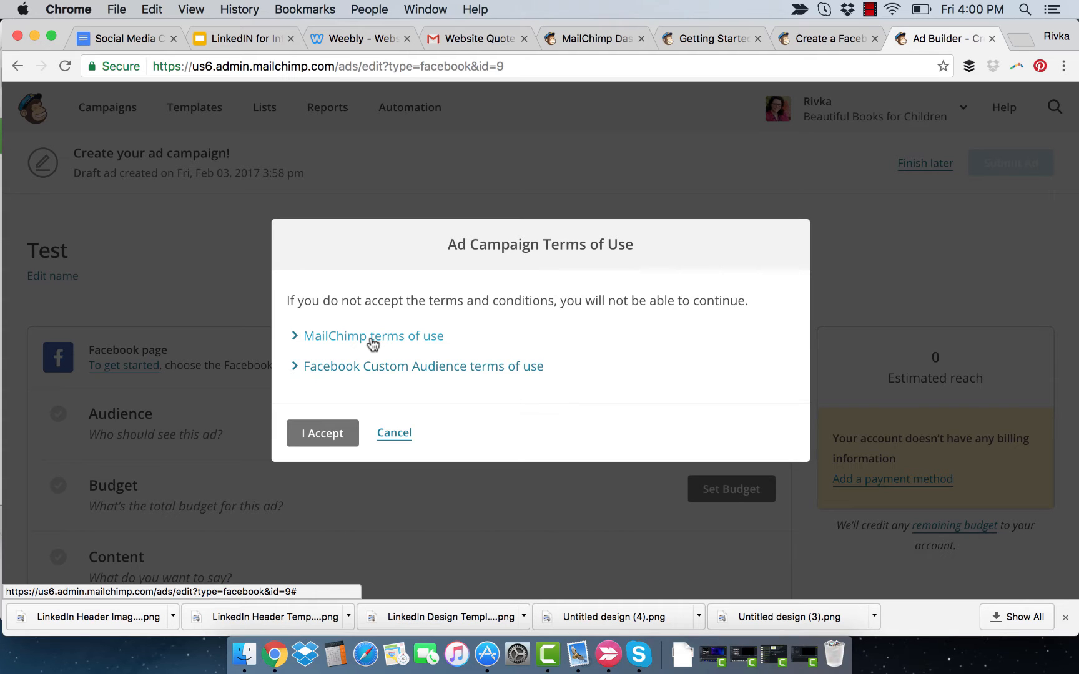
- Accept the ad campaign terms and connect the Facebook account, allowing MailChimp to post to Friends and manage Pages
{"action": "left_click", "coordinate": [324, 434]}
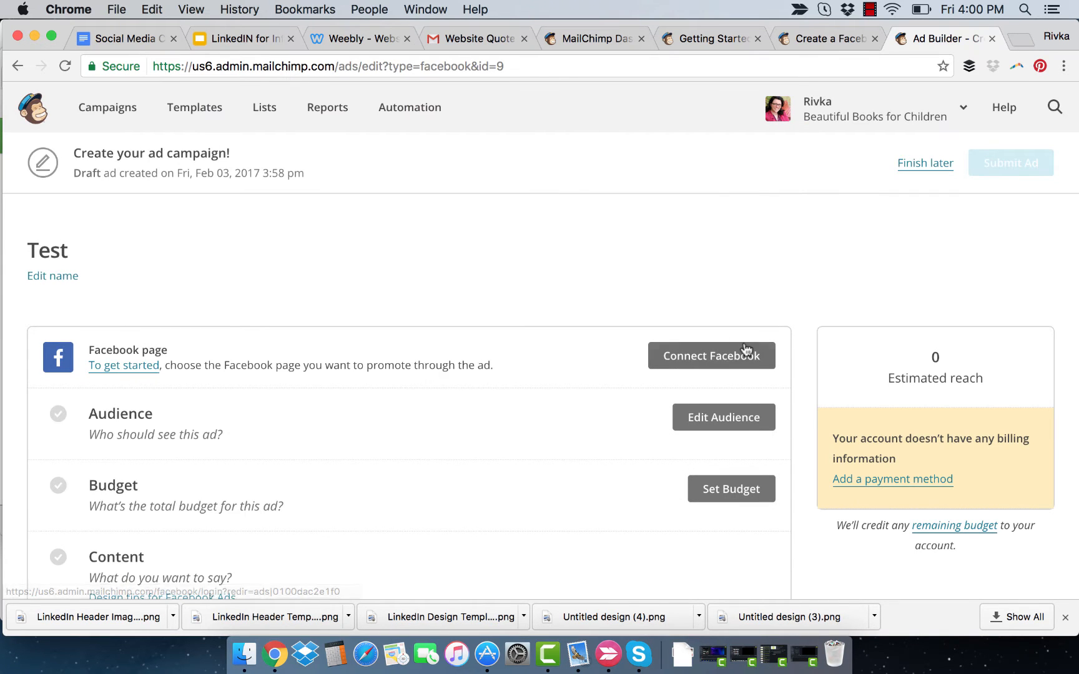
{"action": "left_click", "coordinate": [697, 358]}
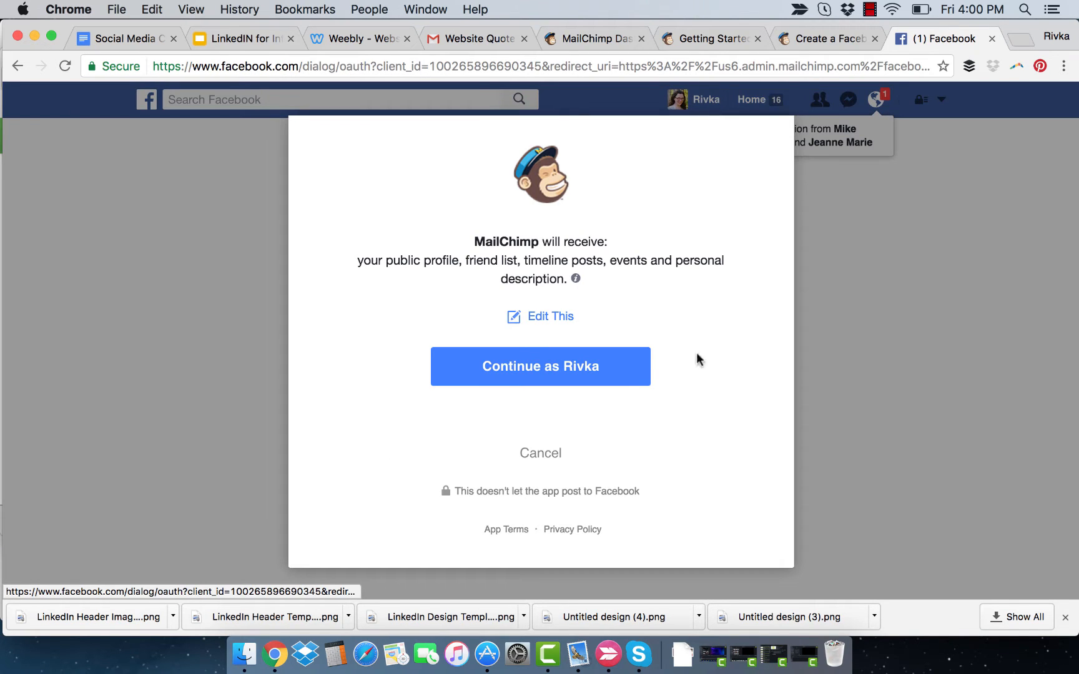
{"action": "left_click", "coordinate": [585, 362]}
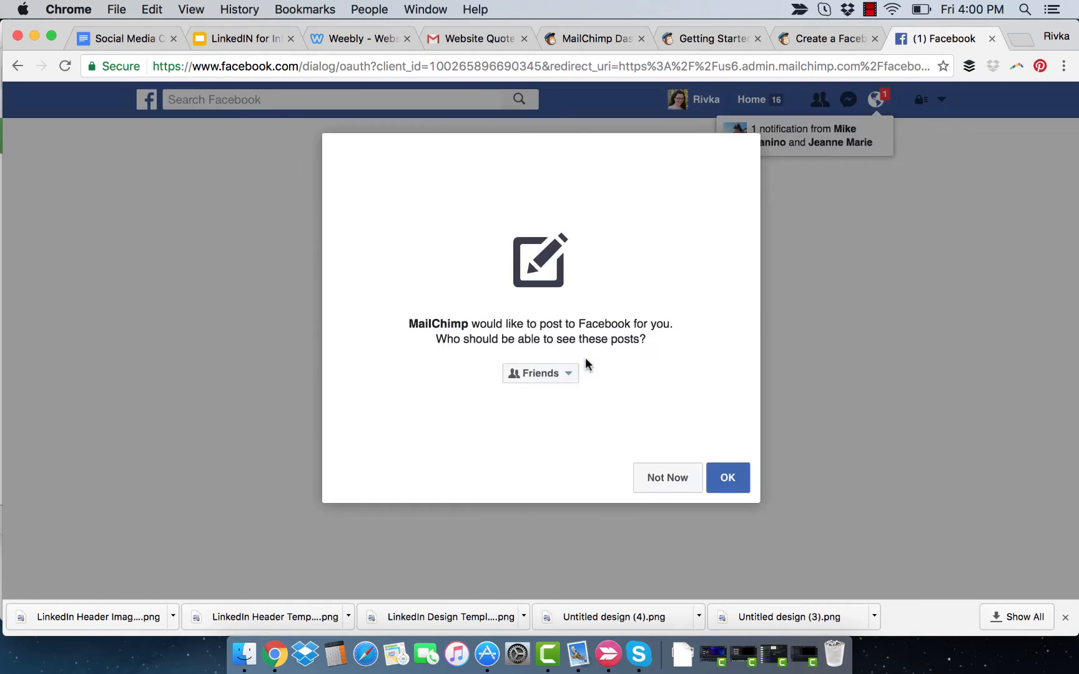
{"action": "left_click", "coordinate": [728, 478]}
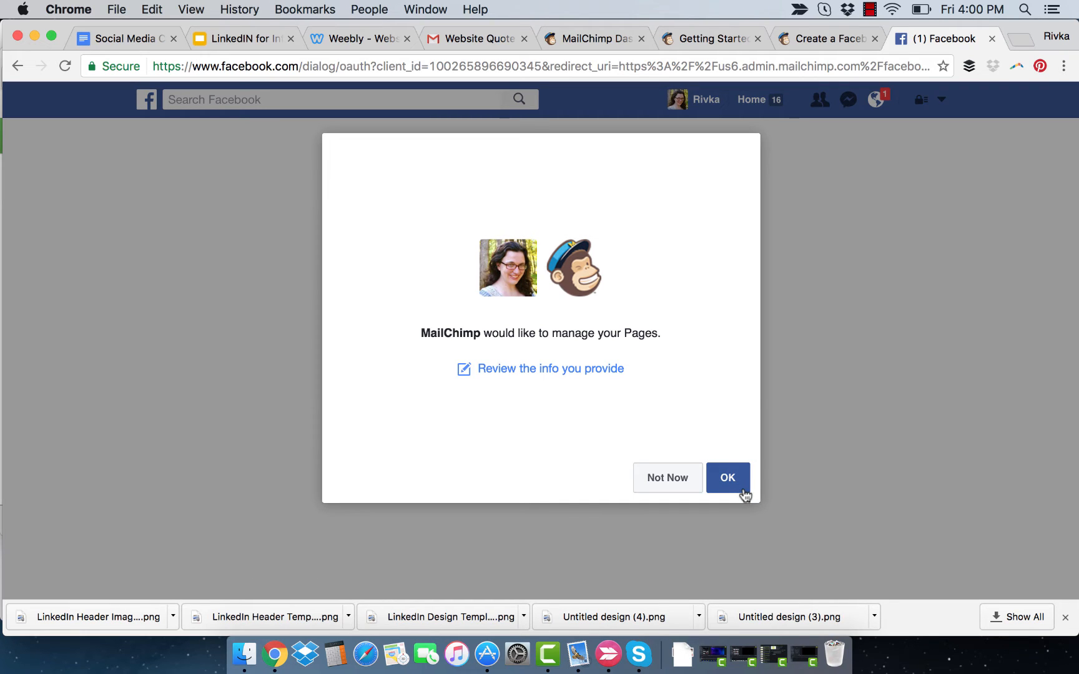
{"action": "left_click", "coordinate": [728, 478]}
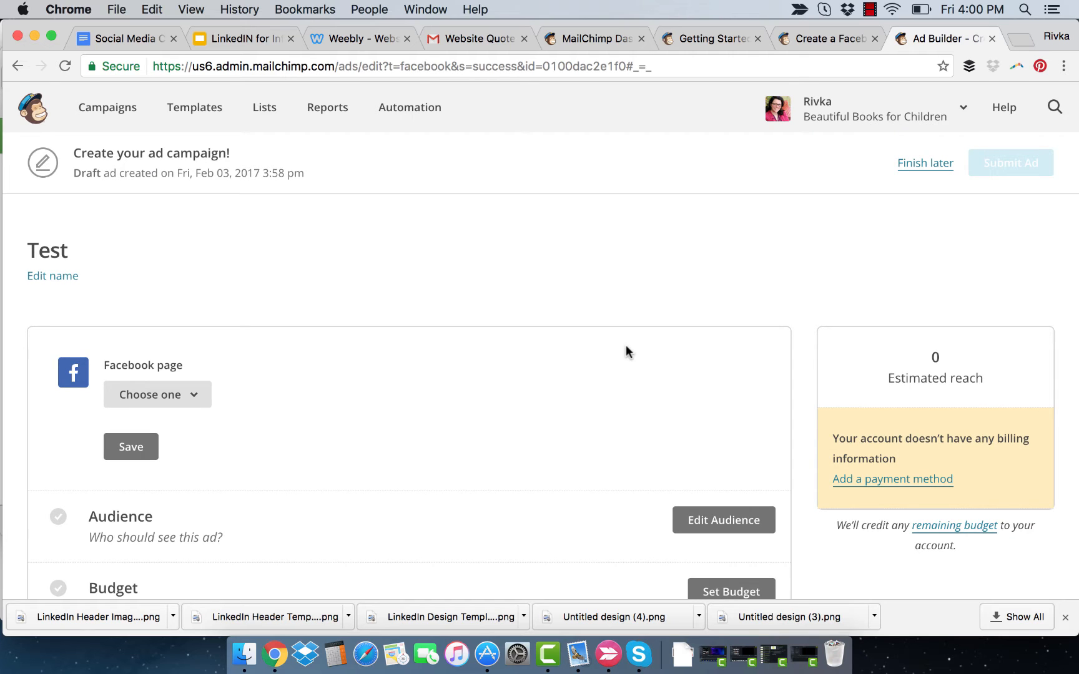
- Choose Beautiful Books as the Facebook page promoted by the ad and save it
{"action": "scroll", "coordinate": [397, 293], "scroll_direction": "down", "scroll_amount": 3}
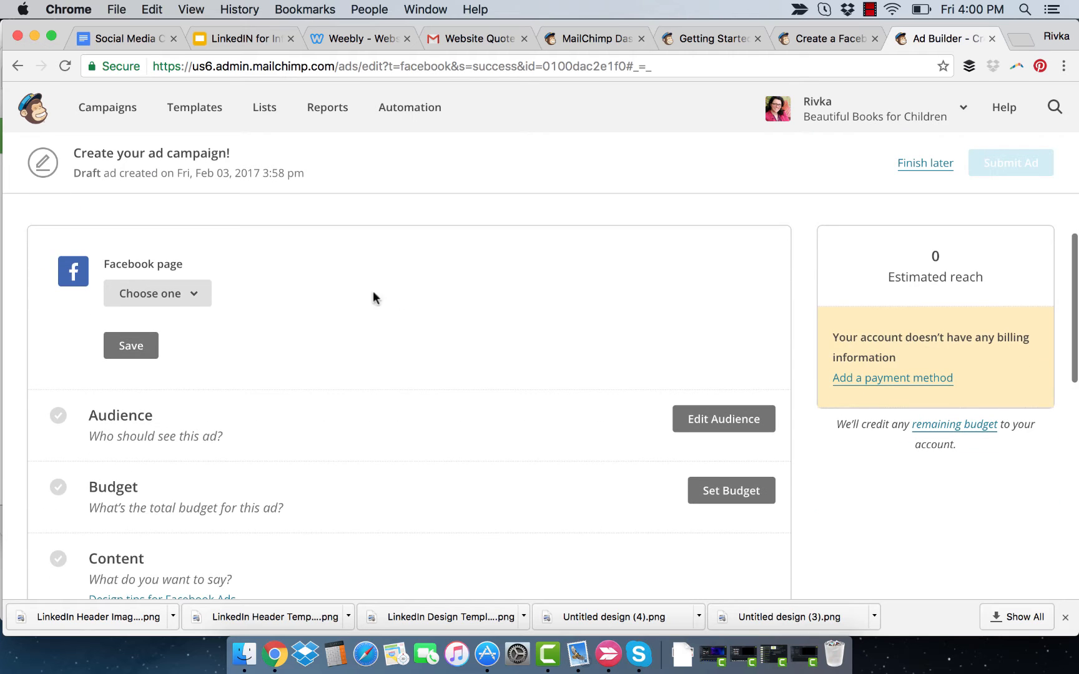
{"action": "left_click", "coordinate": [193, 292]}
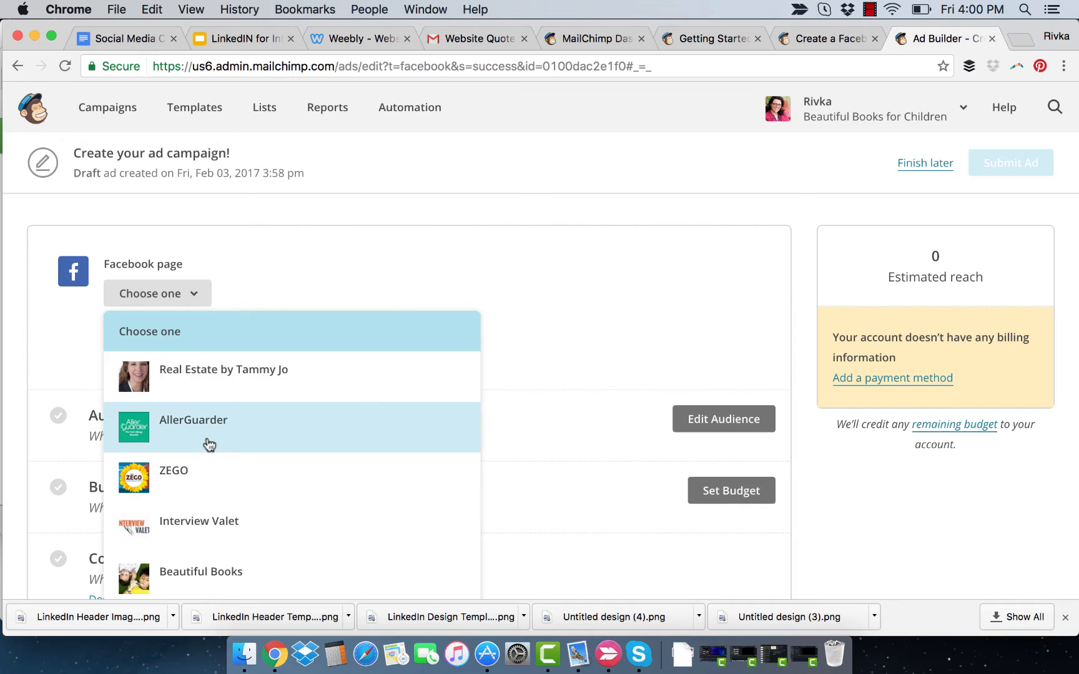
{"action": "left_click", "coordinate": [203, 578]}
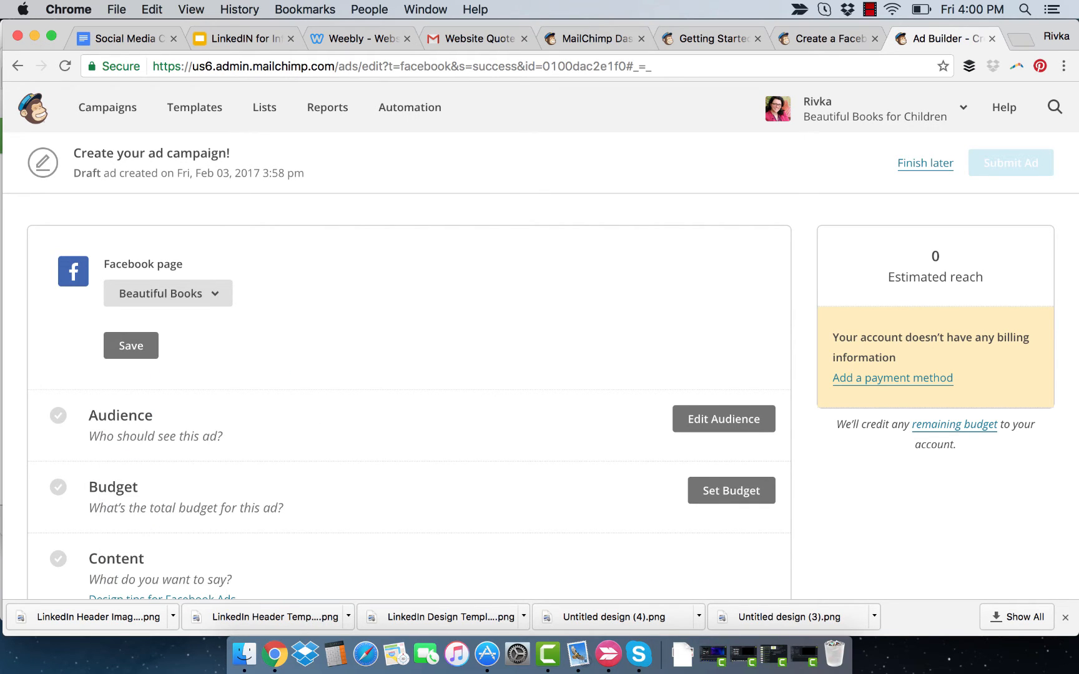
{"action": "scroll", "coordinate": [350, 322], "scroll_direction": "down", "scroll_amount": 2}
{"action": "left_click", "coordinate": [141, 283]}
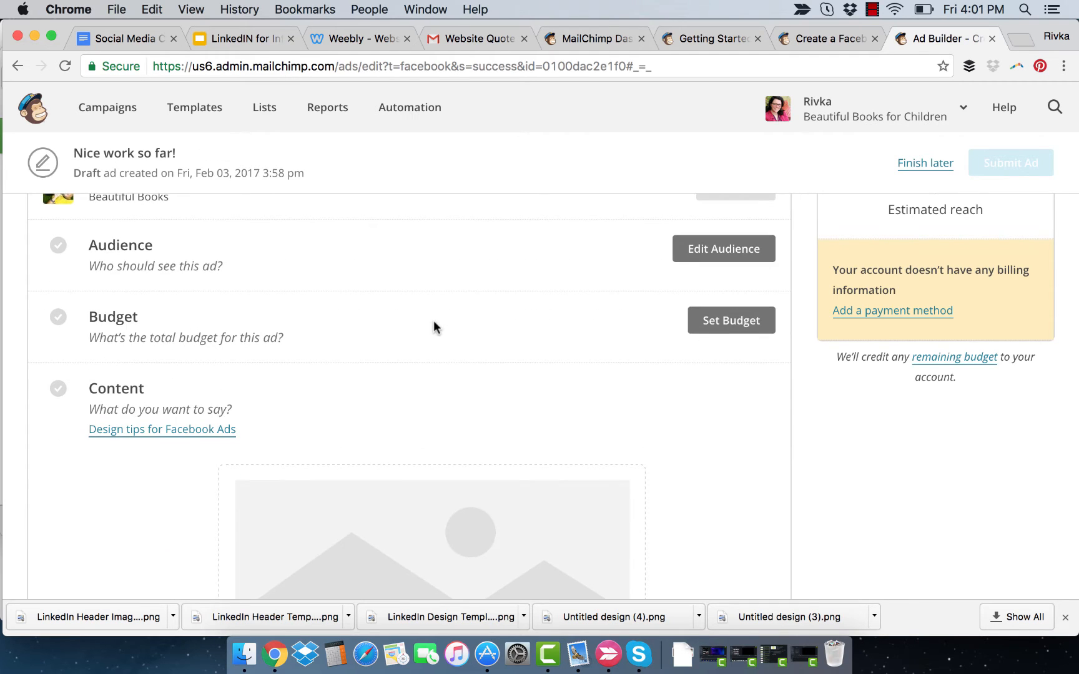
- Open the ad's audience settings, preview the option for people with defined interests, and select Contacts on a list
{"action": "scroll", "coordinate": [813, 242], "scroll_direction": "up", "scroll_amount": 5}
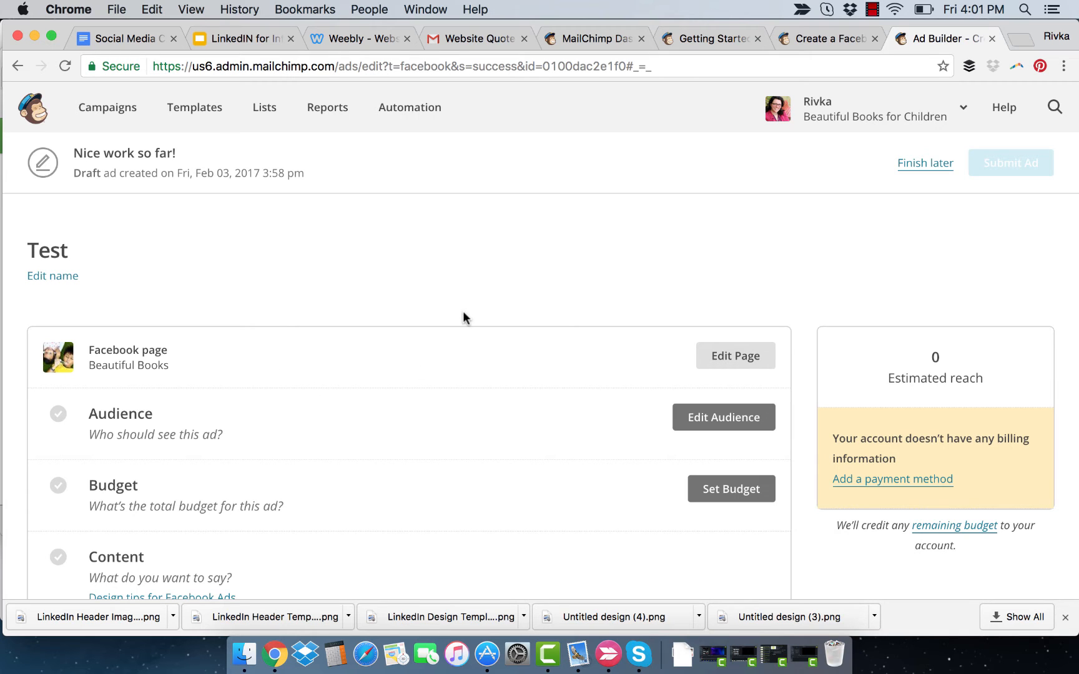
{"action": "scroll", "coordinate": [462, 312], "scroll_direction": "down", "scroll_amount": 3}
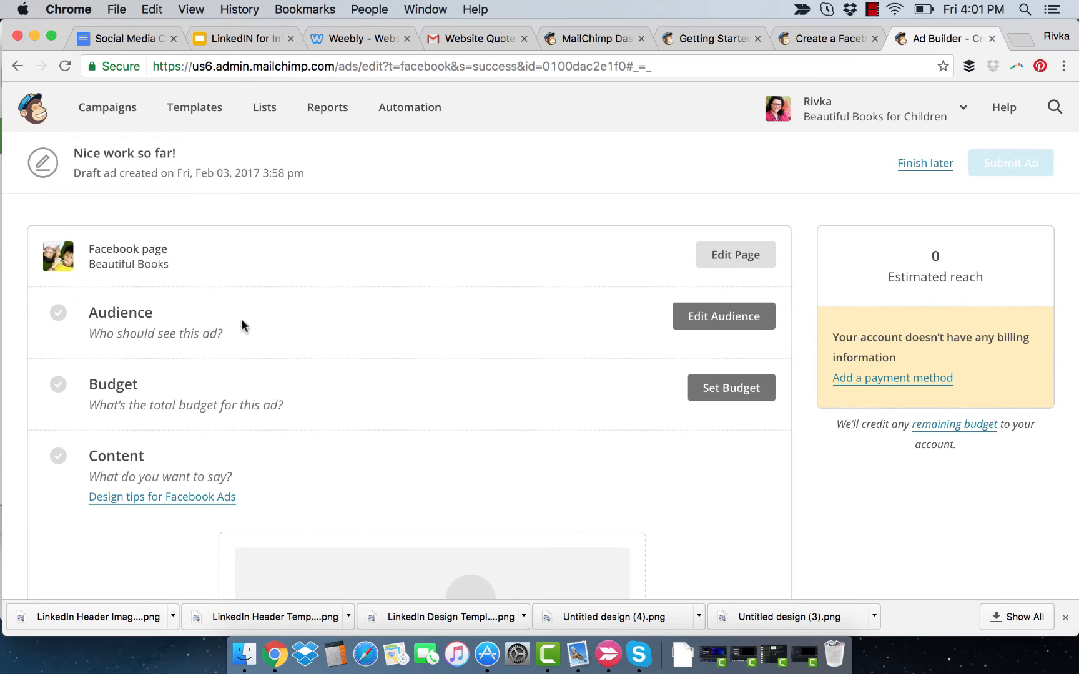
{"action": "left_click", "coordinate": [729, 315]}
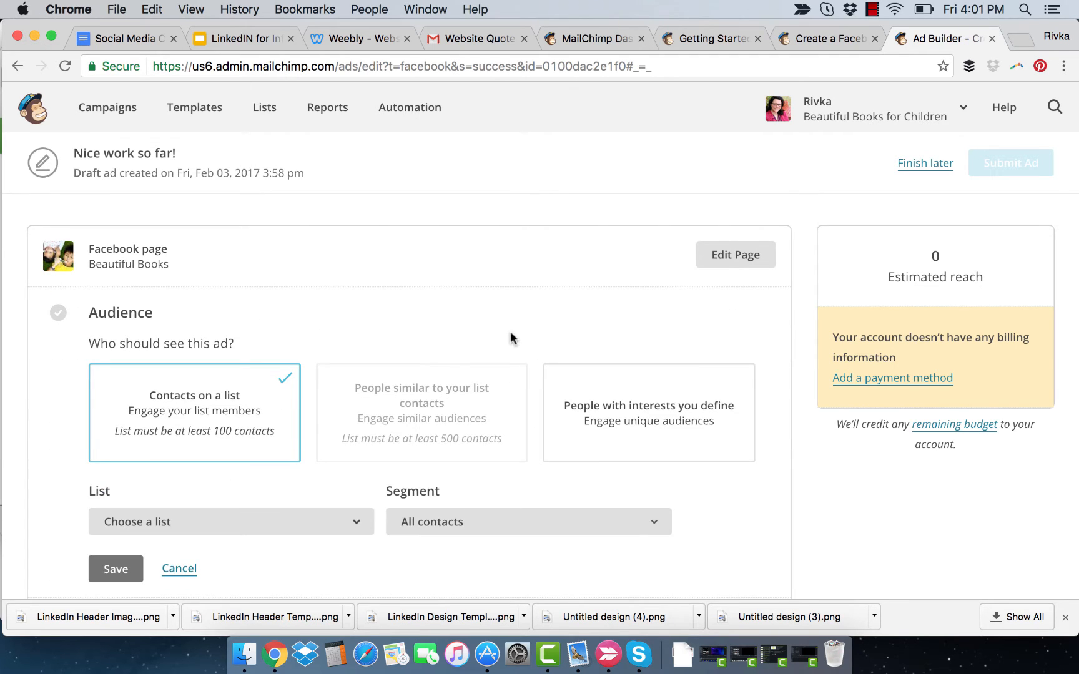
{"action": "scroll", "coordinate": [510, 338], "scroll_direction": "down", "scroll_amount": 3}
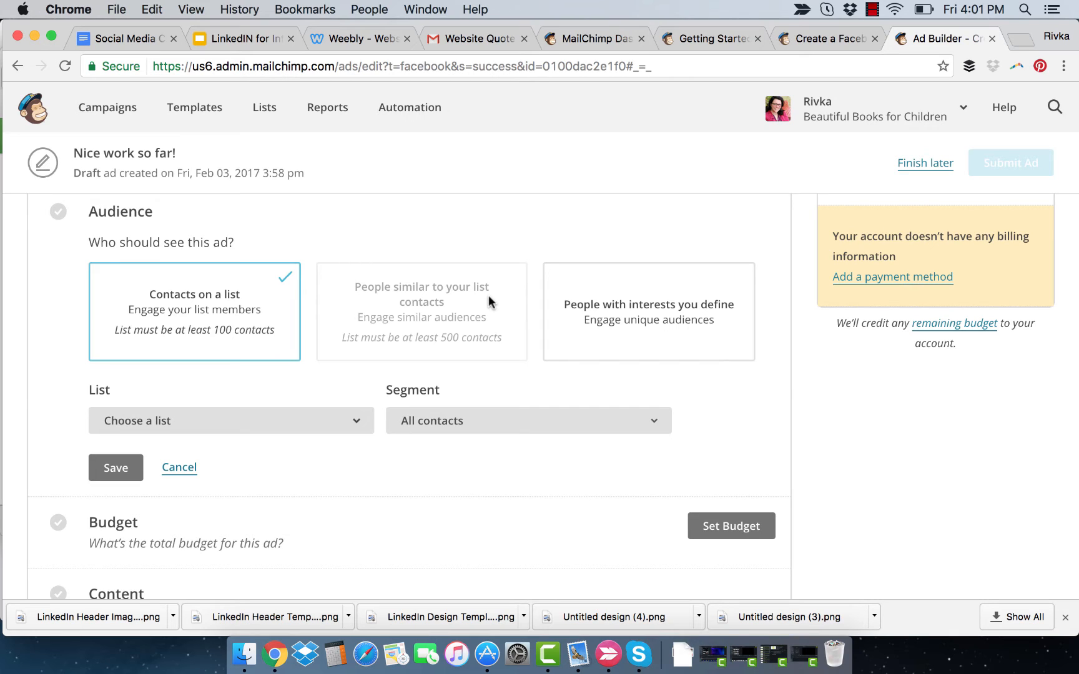
{"action": "left_click", "coordinate": [696, 321]}
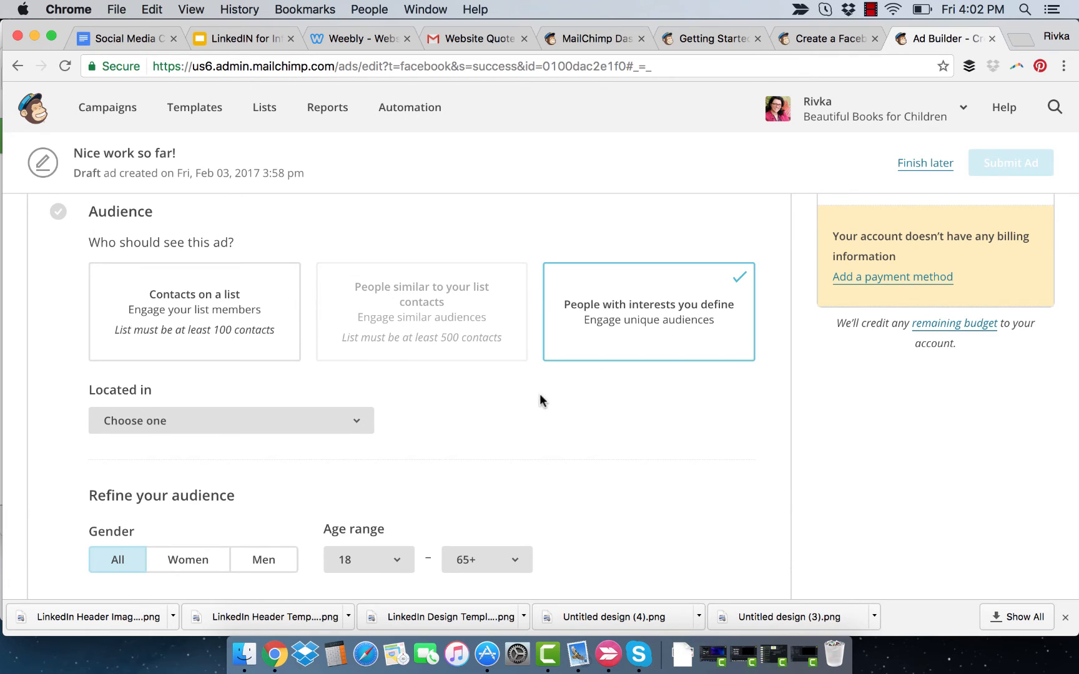
{"action": "left_click", "coordinate": [212, 334]}
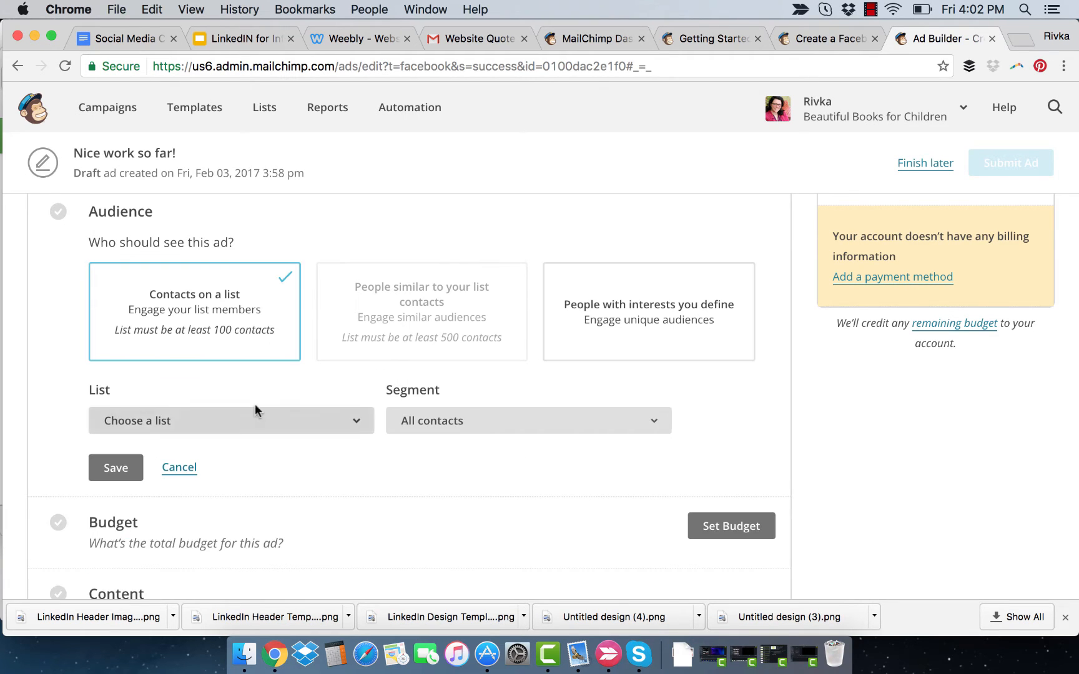
- Examine the list and segment choices offered for an audience of contacts on a list
{"action": "left_click", "coordinate": [242, 424]}
{"action": "left_click", "coordinate": [295, 477]}
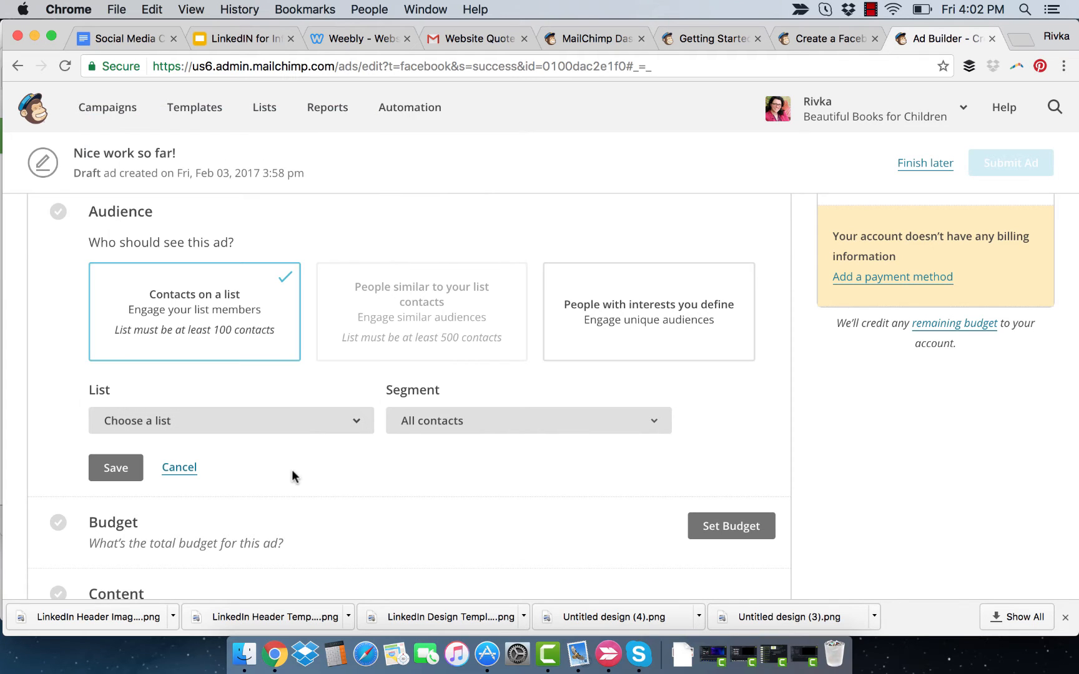
{"action": "left_click", "coordinate": [458, 424]}
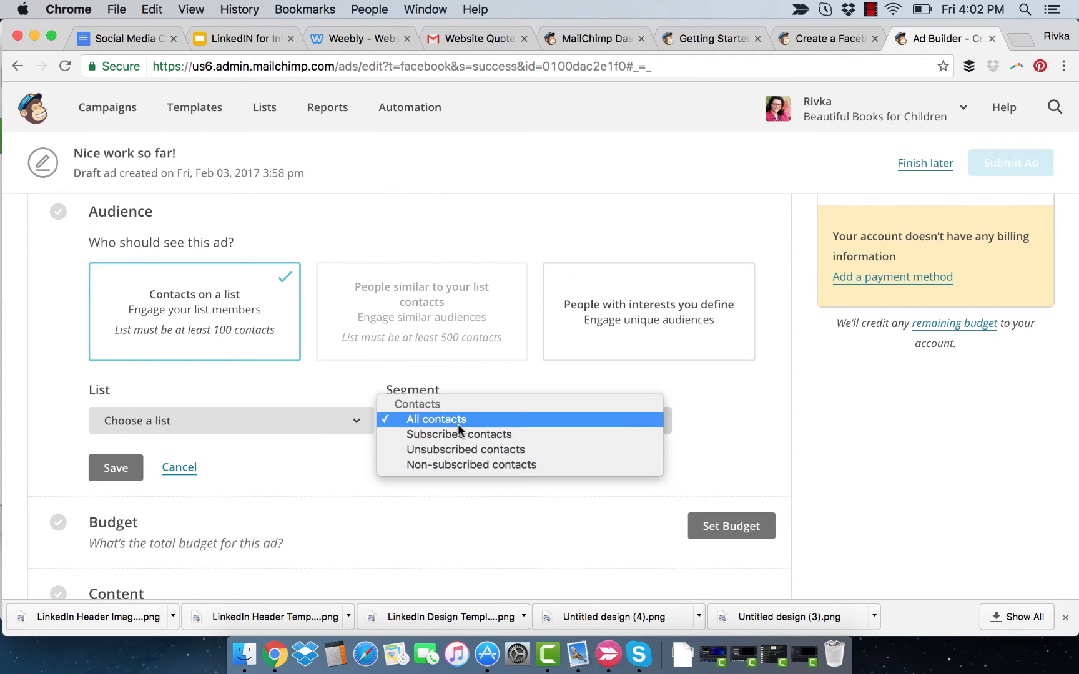
{"action": "left_click", "coordinate": [316, 472]}
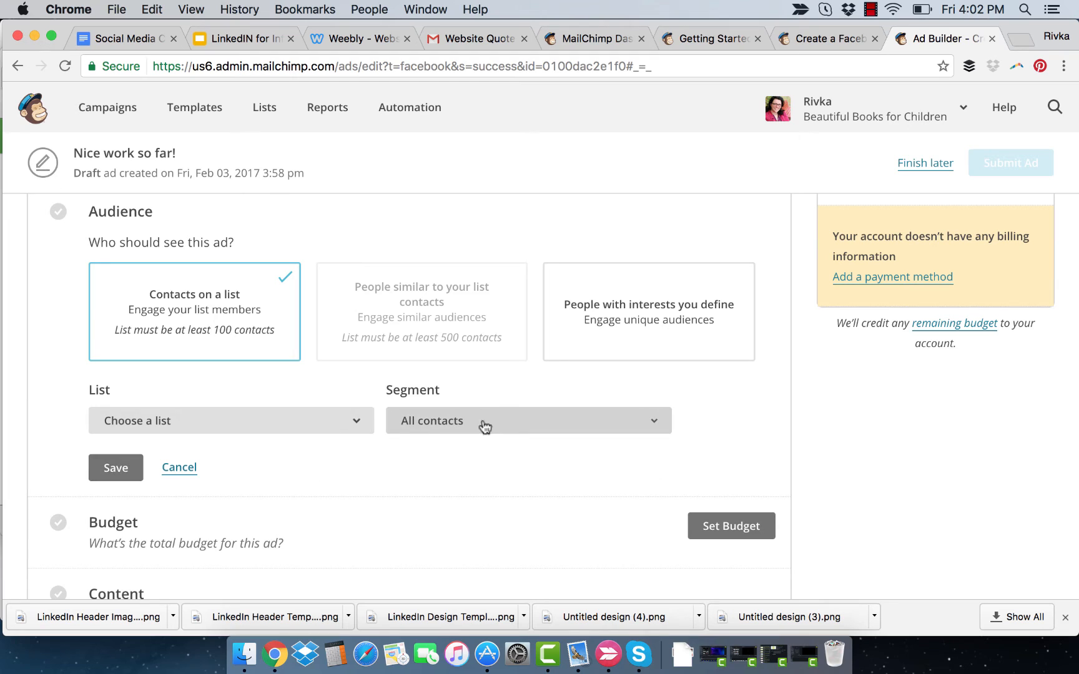
{"action": "left_click", "coordinate": [460, 428]}
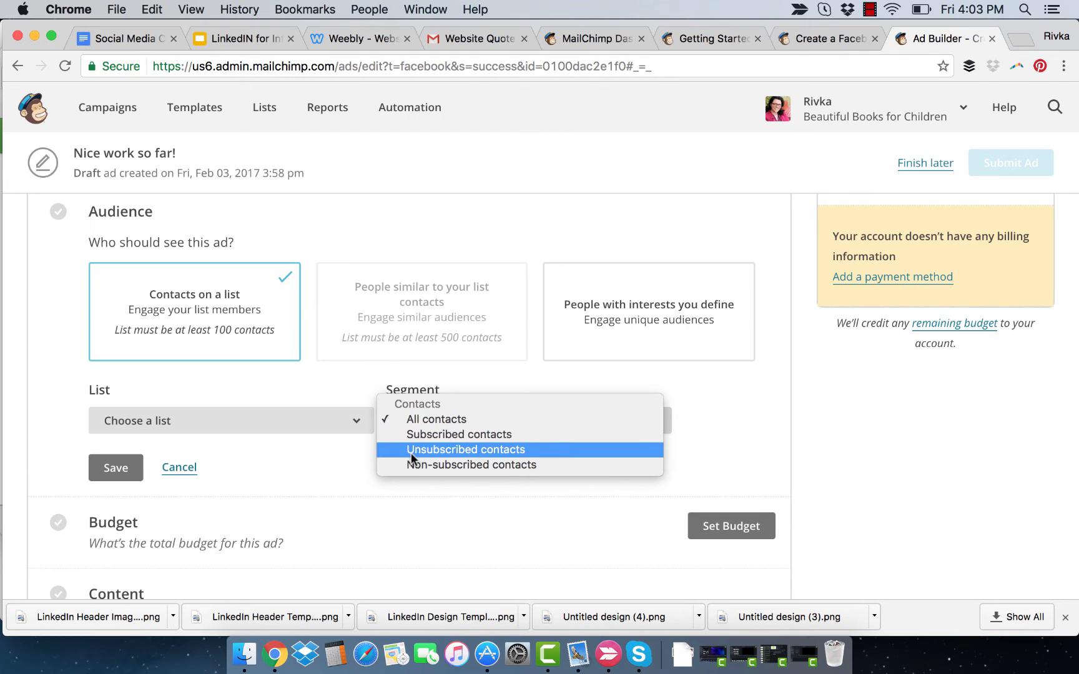
{"action": "left_click", "coordinate": [342, 468]}
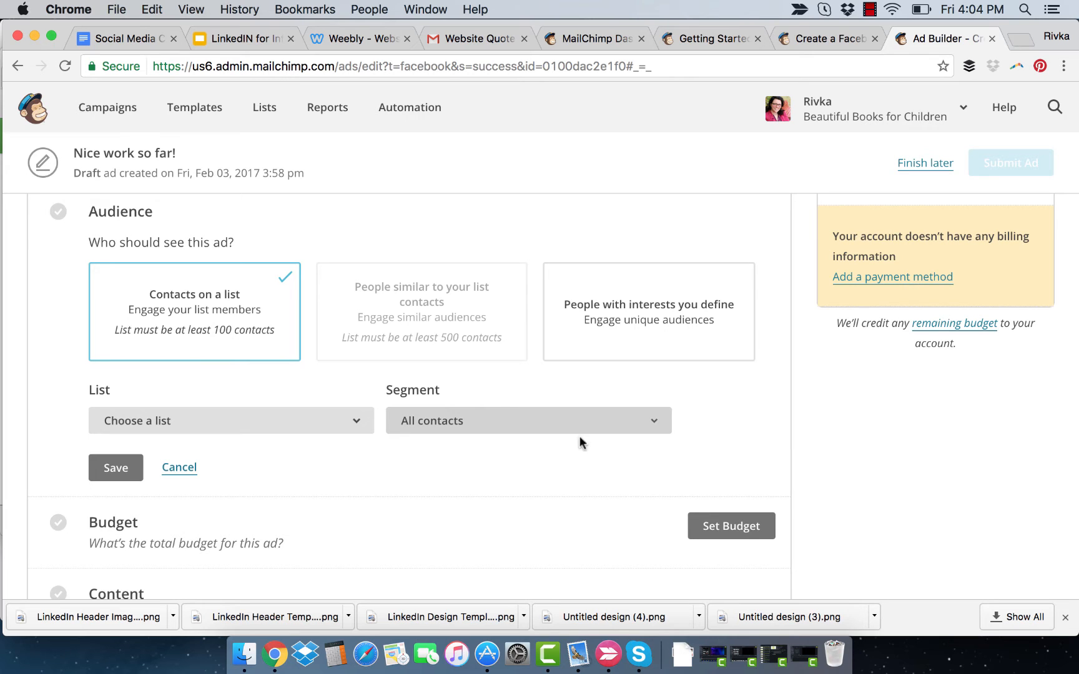
- Switch the ad audience to people with interests you define and set its location to USA
{"action": "left_click", "coordinate": [654, 329]}
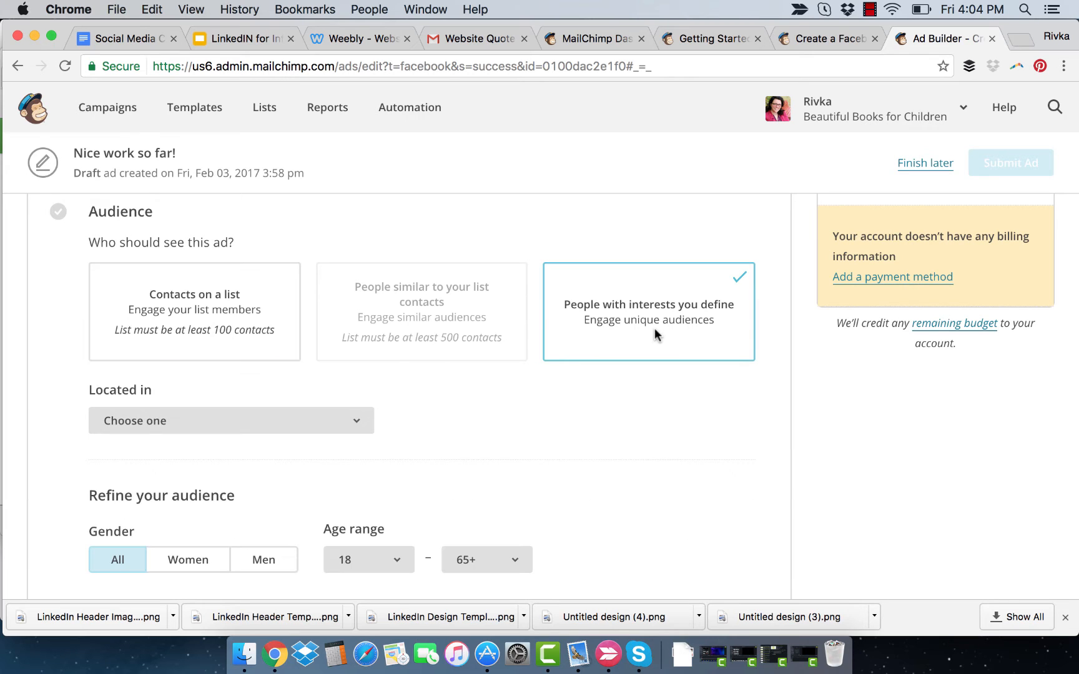
{"action": "scroll", "coordinate": [553, 392], "scroll_direction": "down", "scroll_amount": 3}
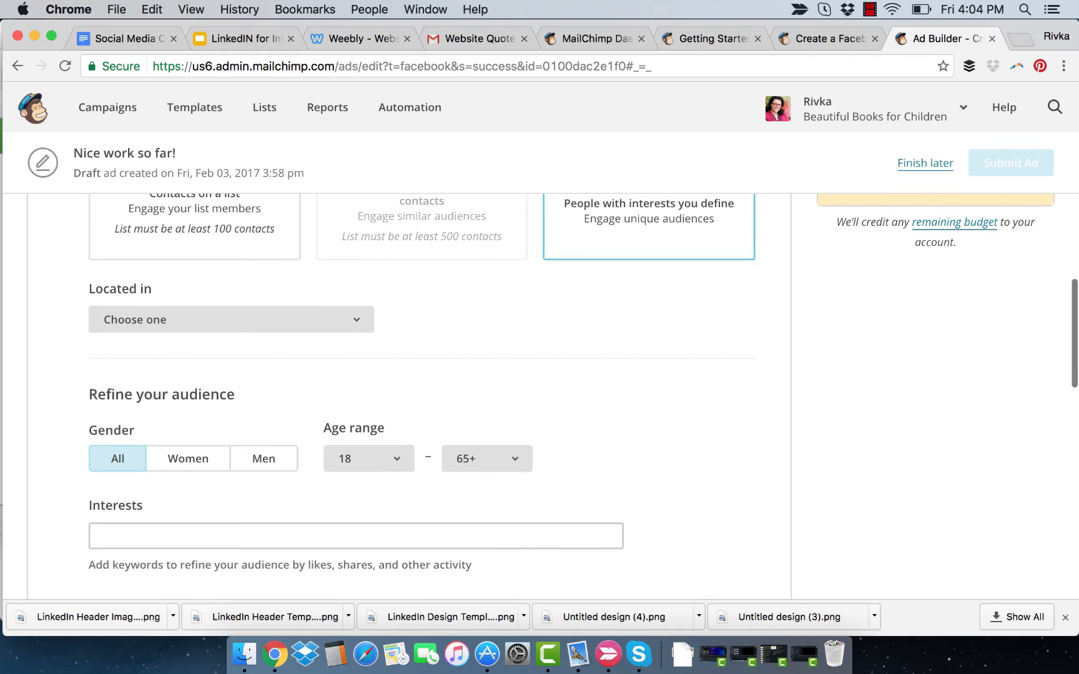
{"action": "left_click", "coordinate": [338, 317]}
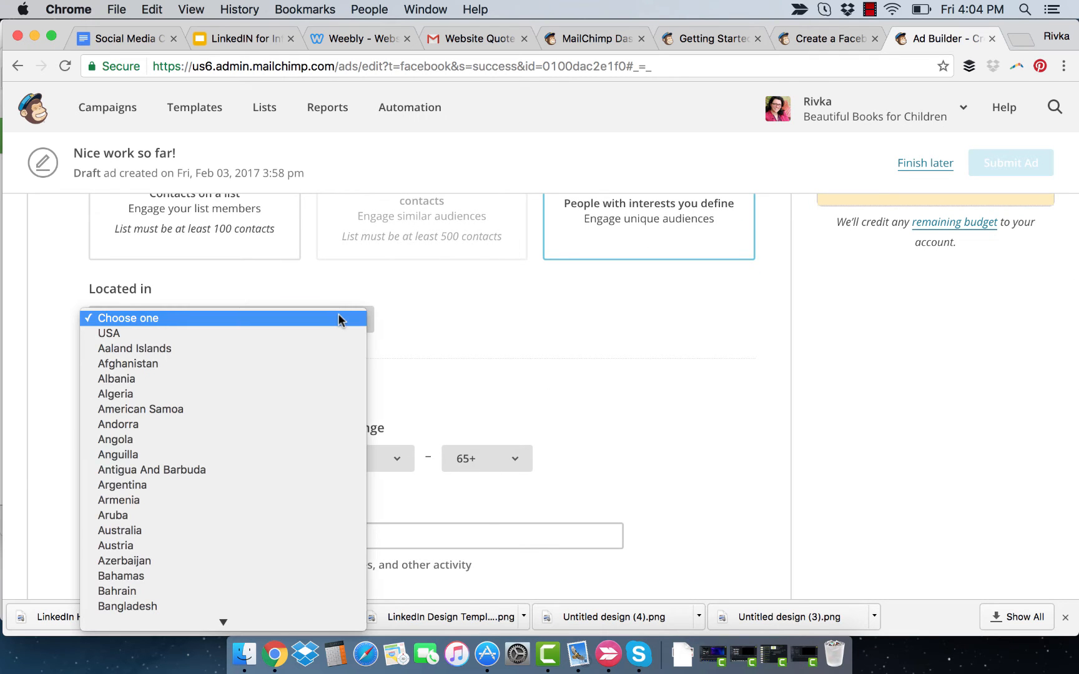
{"action": "mouse_move", "coordinate": [277, 626]}
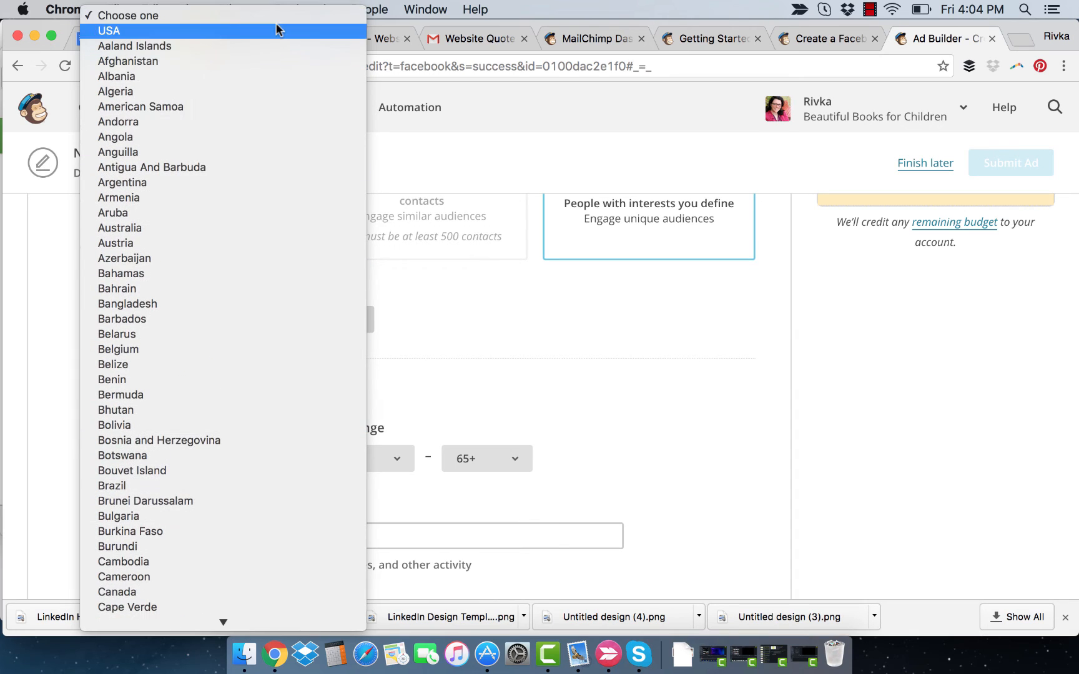
{"action": "left_click", "coordinate": [435, 223]}
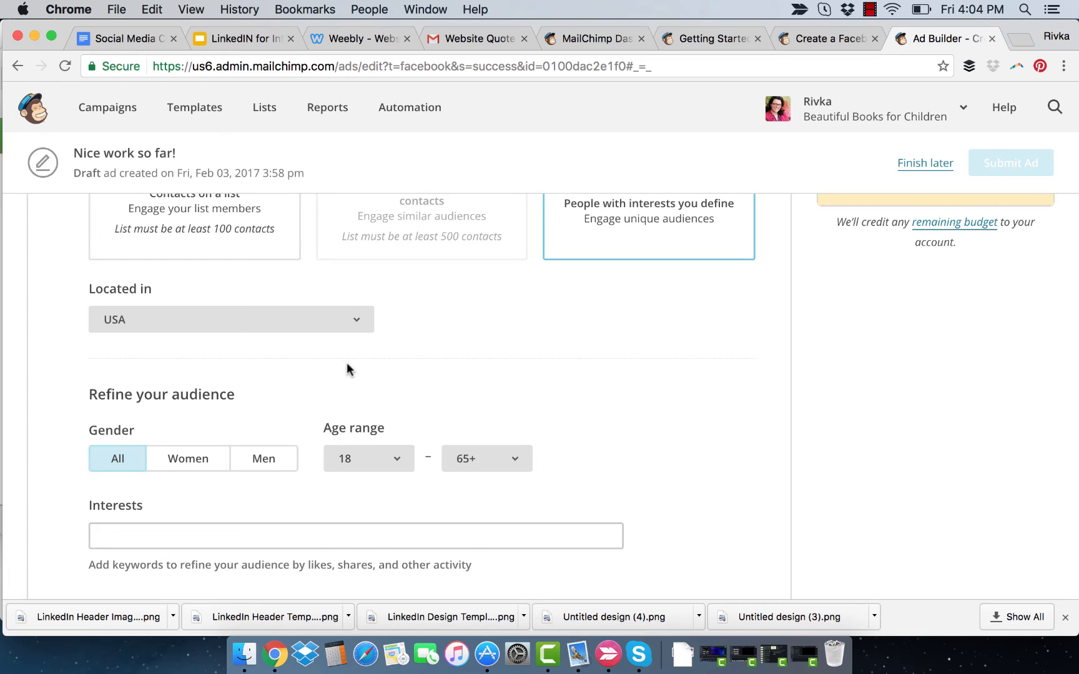
- Review the gender and age range options, and look up suggested interest keywords for "books" without adding any
{"action": "scroll", "coordinate": [347, 363], "scroll_direction": "down", "scroll_amount": 4}
{"action": "scroll", "coordinate": [347, 363], "scroll_direction": "up", "scroll_amount": 2}
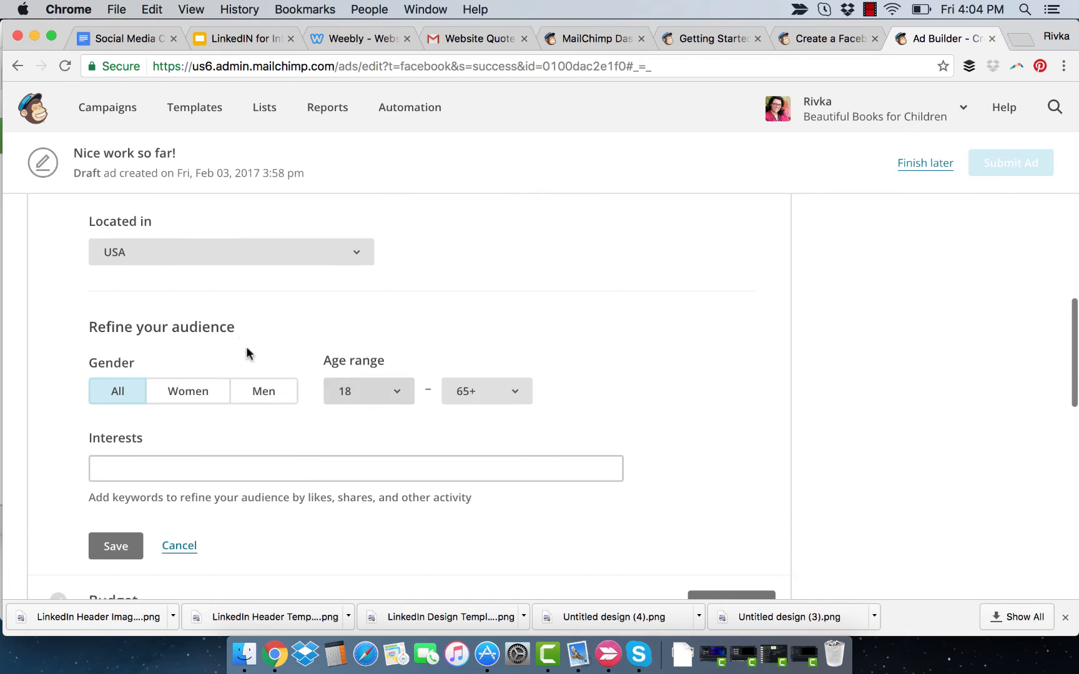
{"action": "scroll", "coordinate": [378, 298], "scroll_direction": "up", "scroll_amount": 2}
{"action": "scroll", "coordinate": [378, 299], "scroll_direction": "down", "scroll_amount": 1}
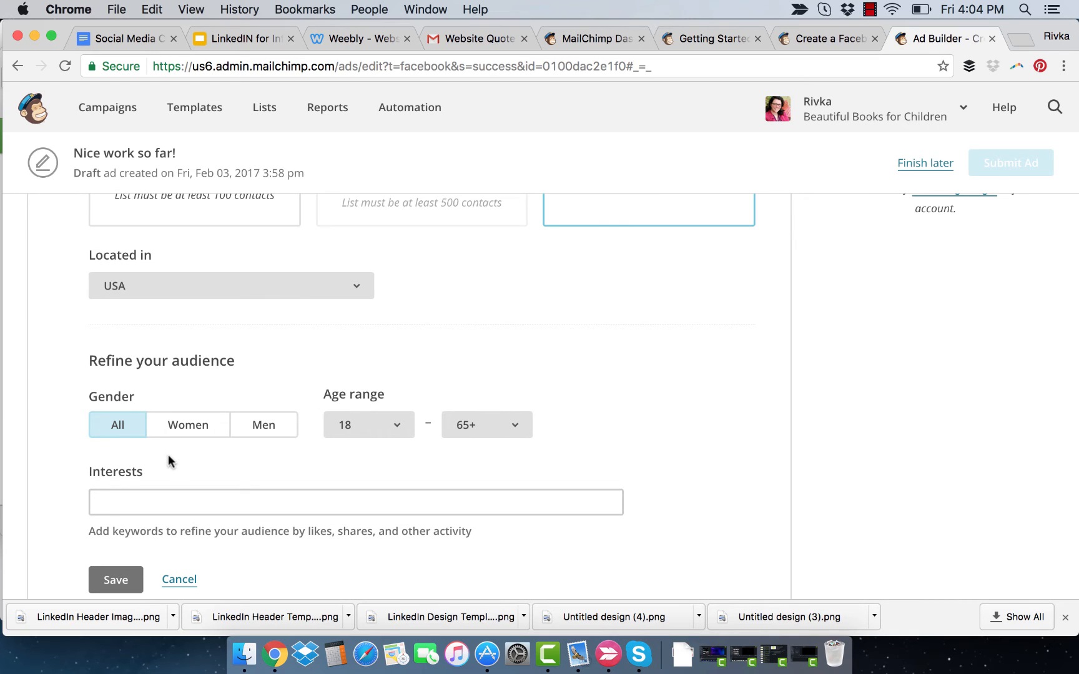
{"action": "scroll", "coordinate": [168, 454], "scroll_direction": "up", "scroll_amount": 1}
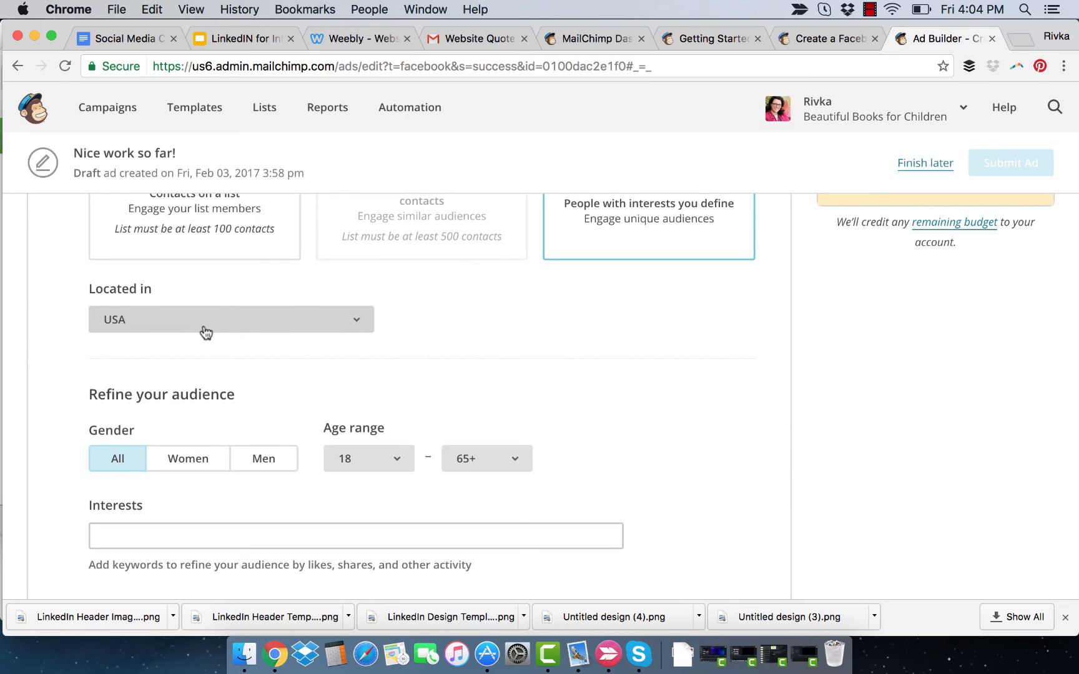
{"action": "scroll", "coordinate": [205, 363], "scroll_direction": "down", "scroll_amount": 3}
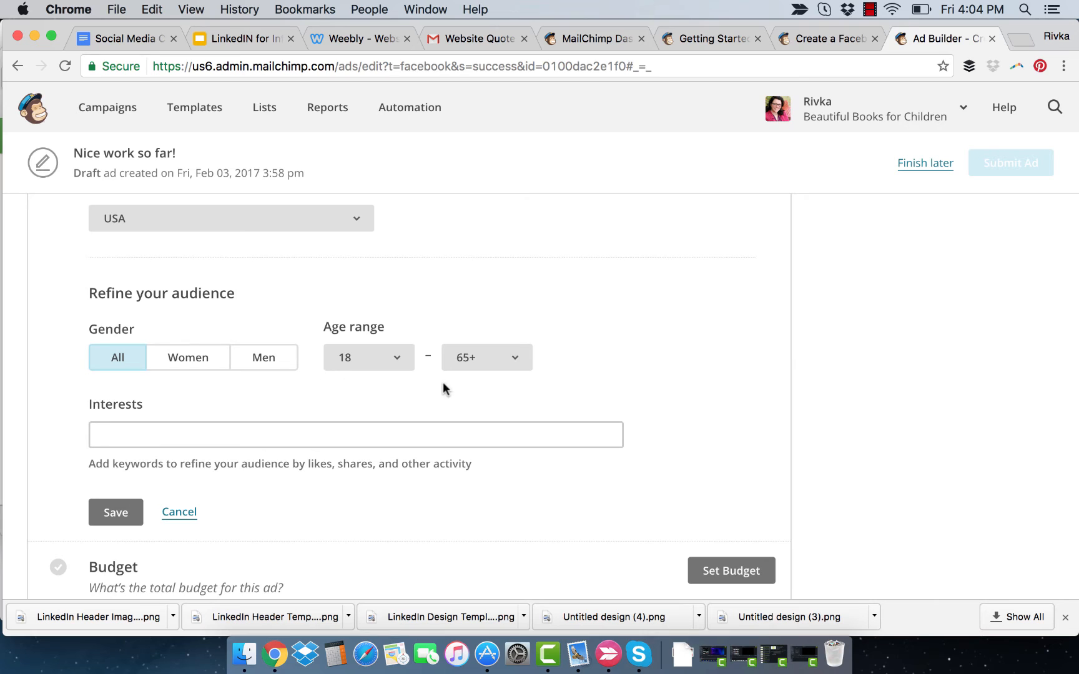
{"action": "scroll", "coordinate": [443, 373], "scroll_direction": "down", "scroll_amount": 3}
{"action": "left_click", "coordinate": [351, 335]}
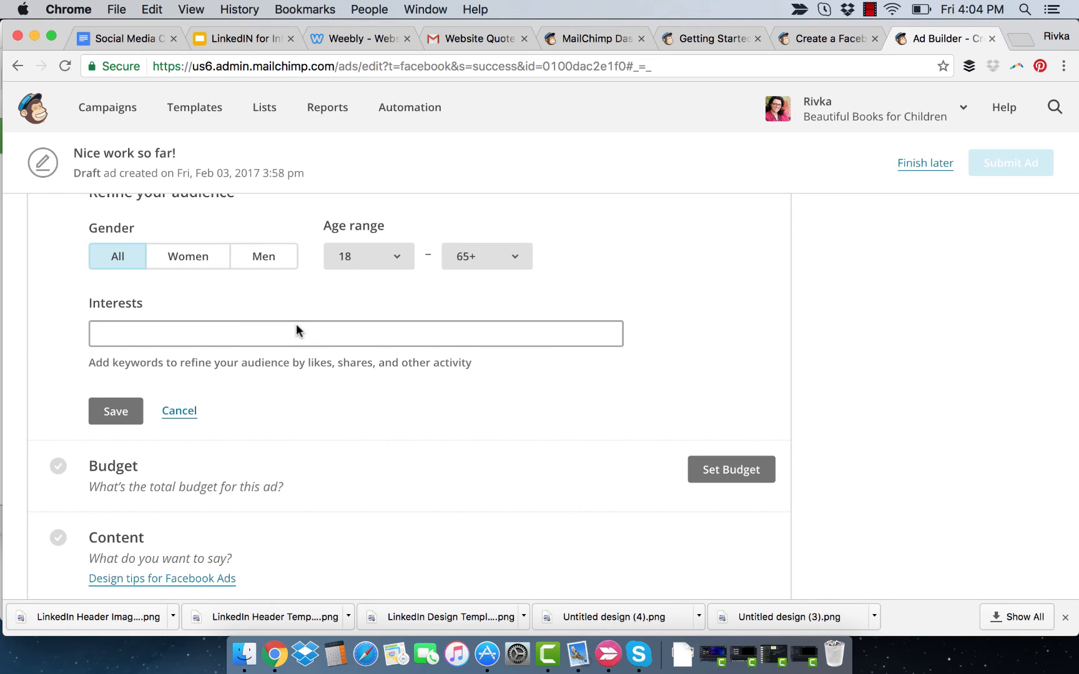
{"action": "type", "text": "books"}
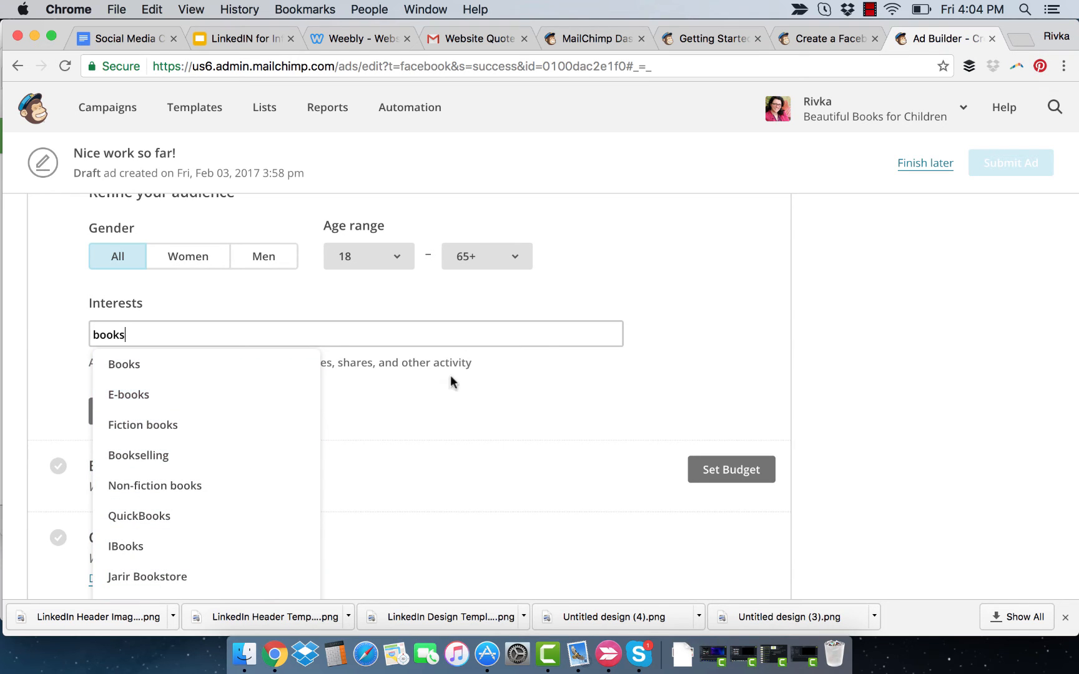
{"action": "left_click", "coordinate": [707, 345]}
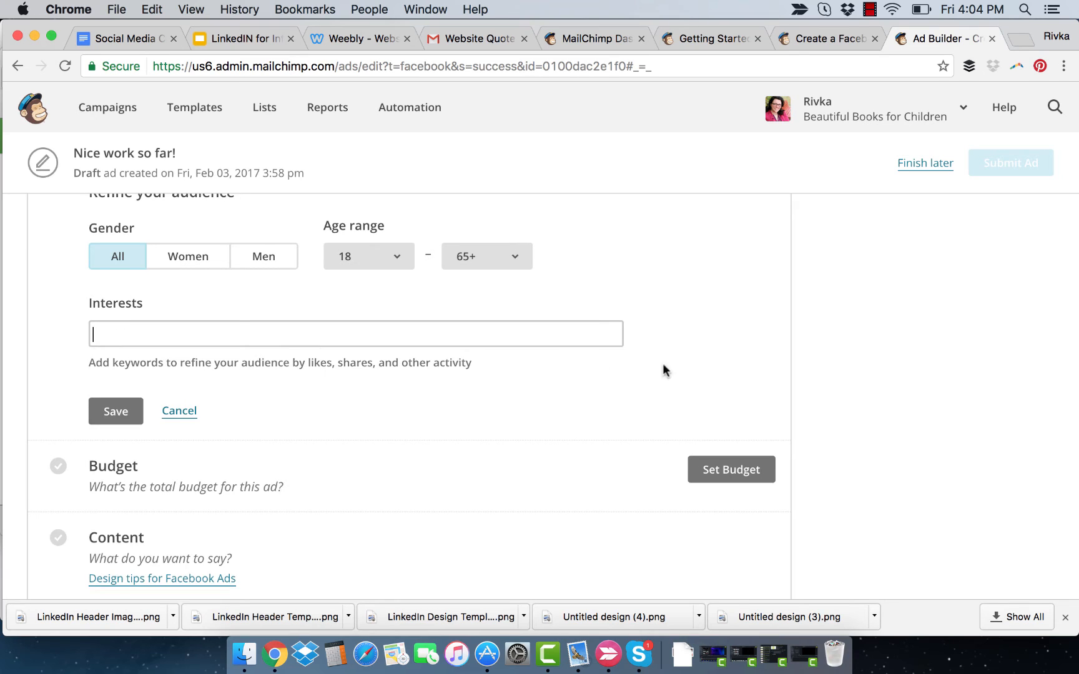
- Save the audience settings and review the audience summary and the remaining budget and content sections
{"action": "left_click", "coordinate": [117, 412]}
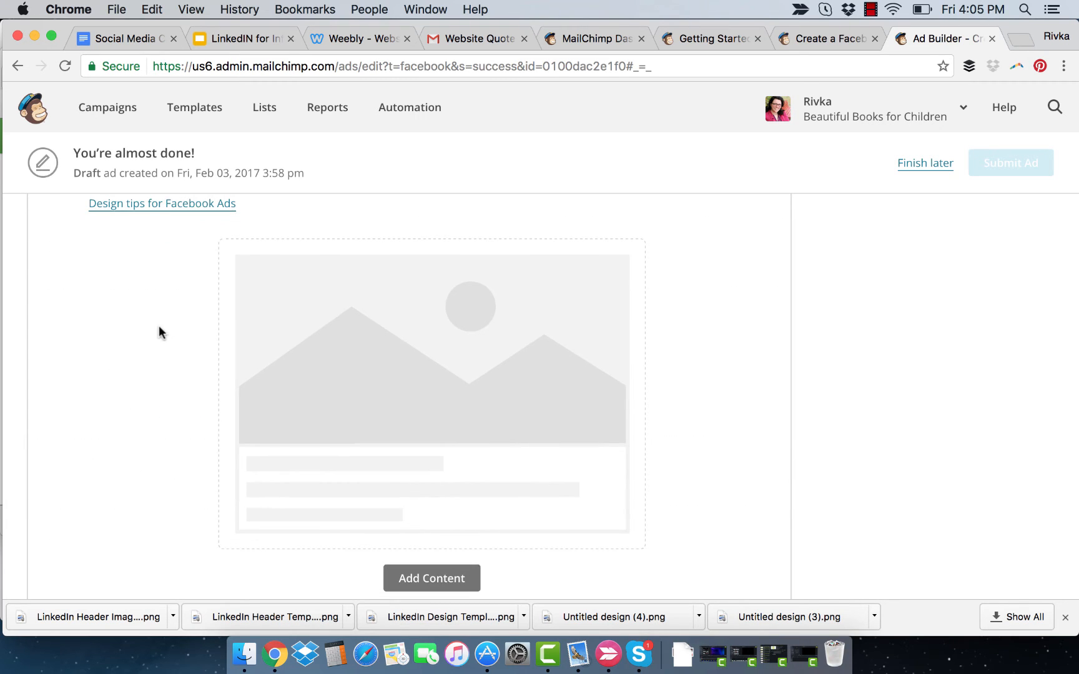
{"action": "scroll", "coordinate": [158, 332], "scroll_direction": "up", "scroll_amount": 3}
{"action": "scroll", "coordinate": [225, 309], "scroll_direction": "up", "scroll_amount": 1}
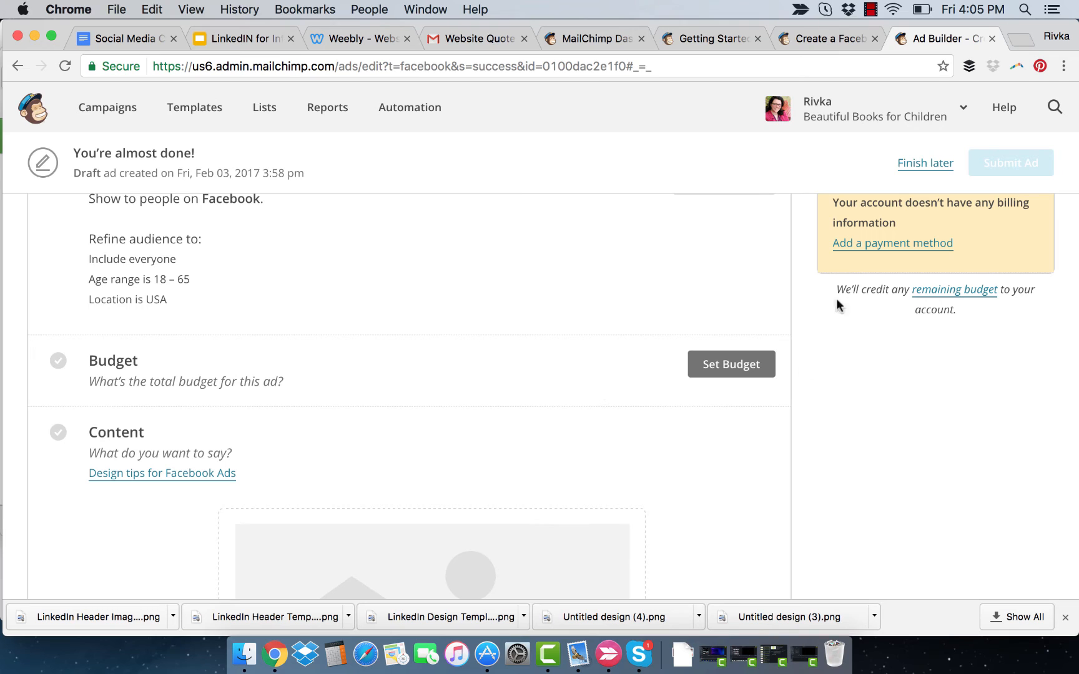
{"action": "scroll", "coordinate": [141, 526], "scroll_direction": "down", "scroll_amount": 5}
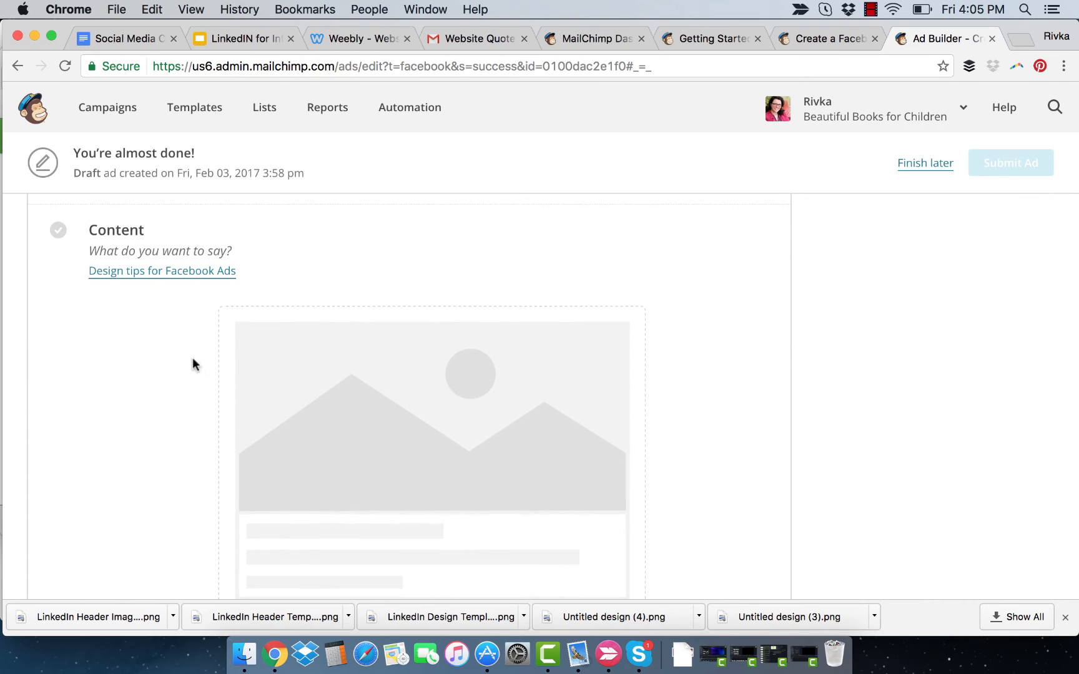
- Read the Design Tips for Facebook Ads article and open Facebook's grid tool for checking text in images
{"action": "scroll", "coordinate": [192, 362], "scroll_direction": "down", "scroll_amount": 1}
{"action": "left_click", "coordinate": [152, 239]}
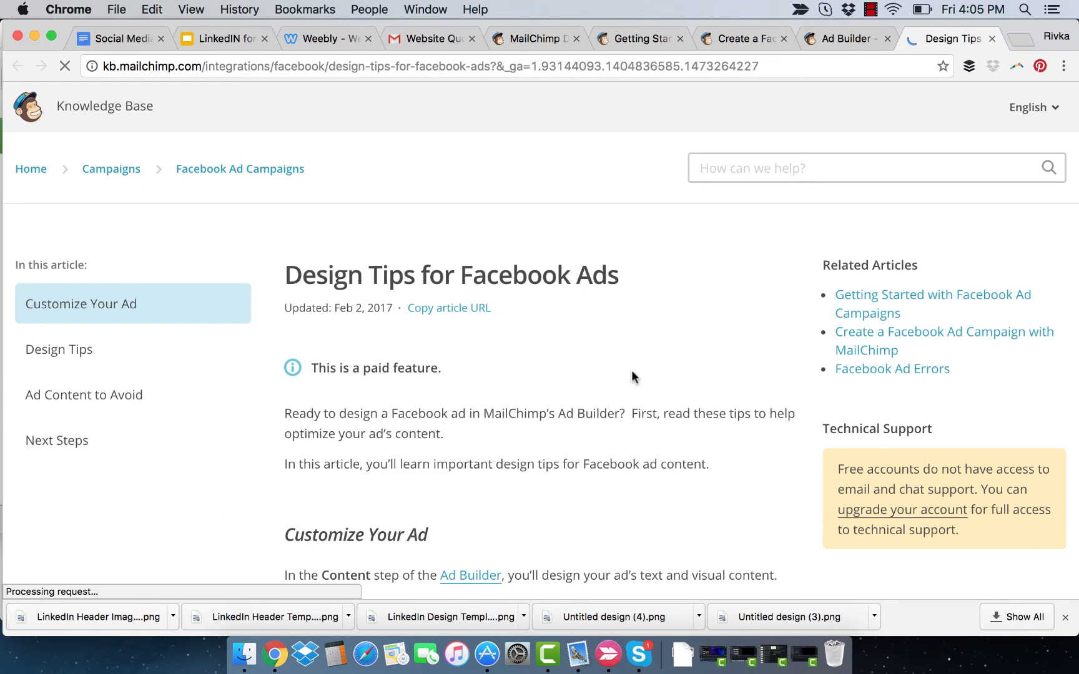
{"action": "scroll", "coordinate": [634, 374], "scroll_direction": "down", "scroll_amount": 3}
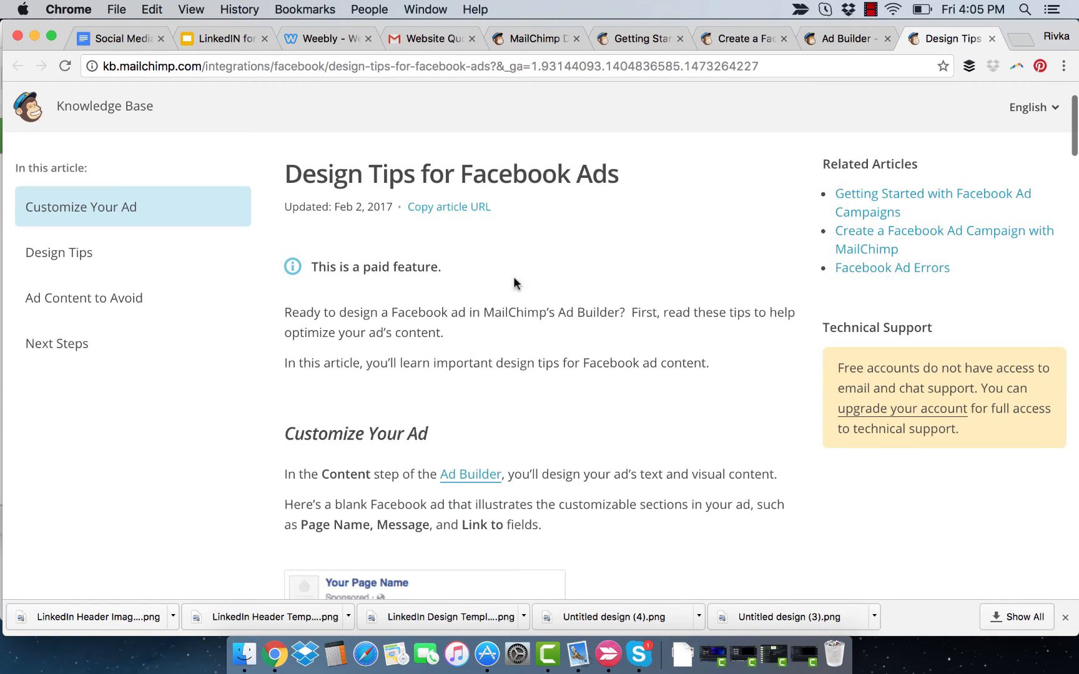
{"action": "scroll", "coordinate": [572, 350], "scroll_direction": "down", "scroll_amount": 2}
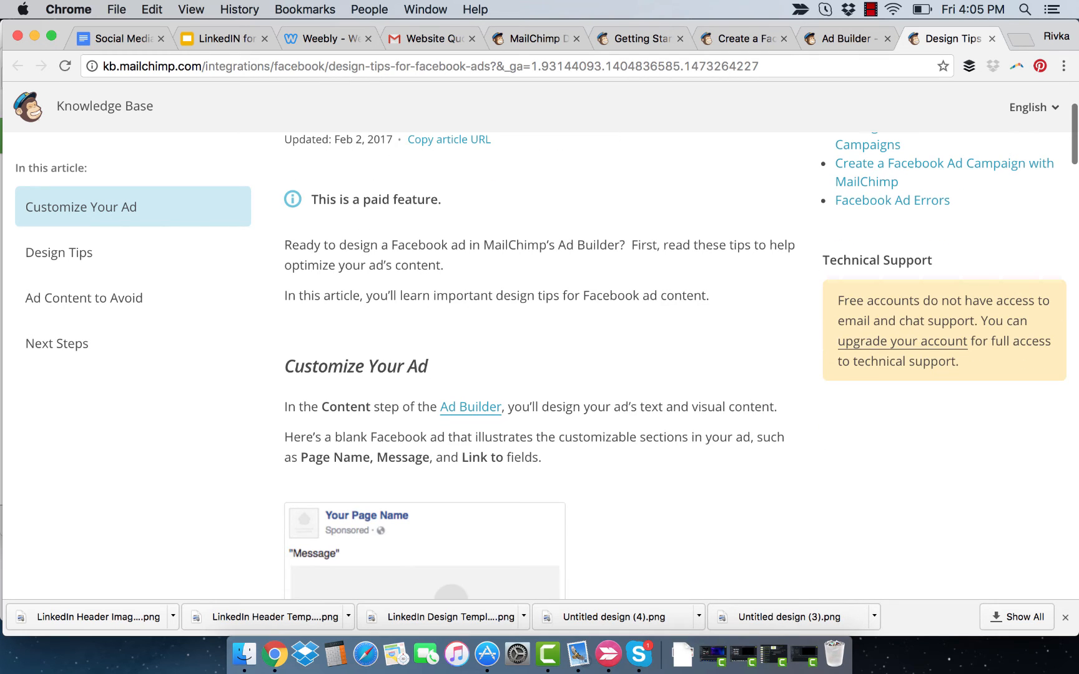
{"action": "scroll", "coordinate": [681, 354], "scroll_direction": "down", "scroll_amount": 1}
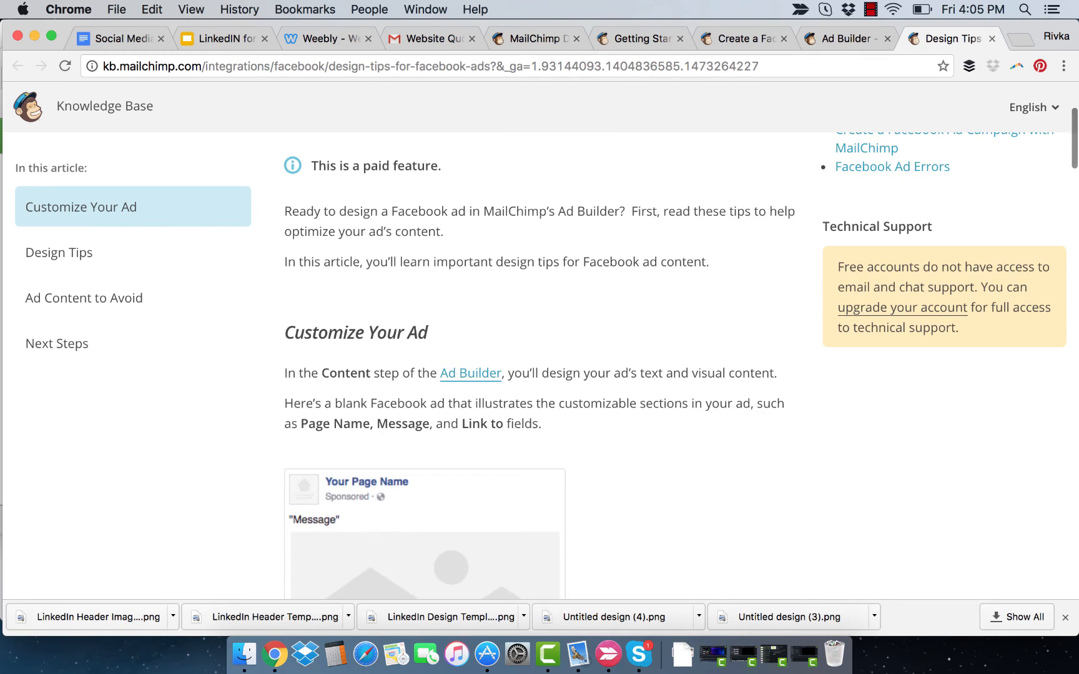
{"action": "scroll", "coordinate": [681, 356], "scroll_direction": "down", "scroll_amount": 6}
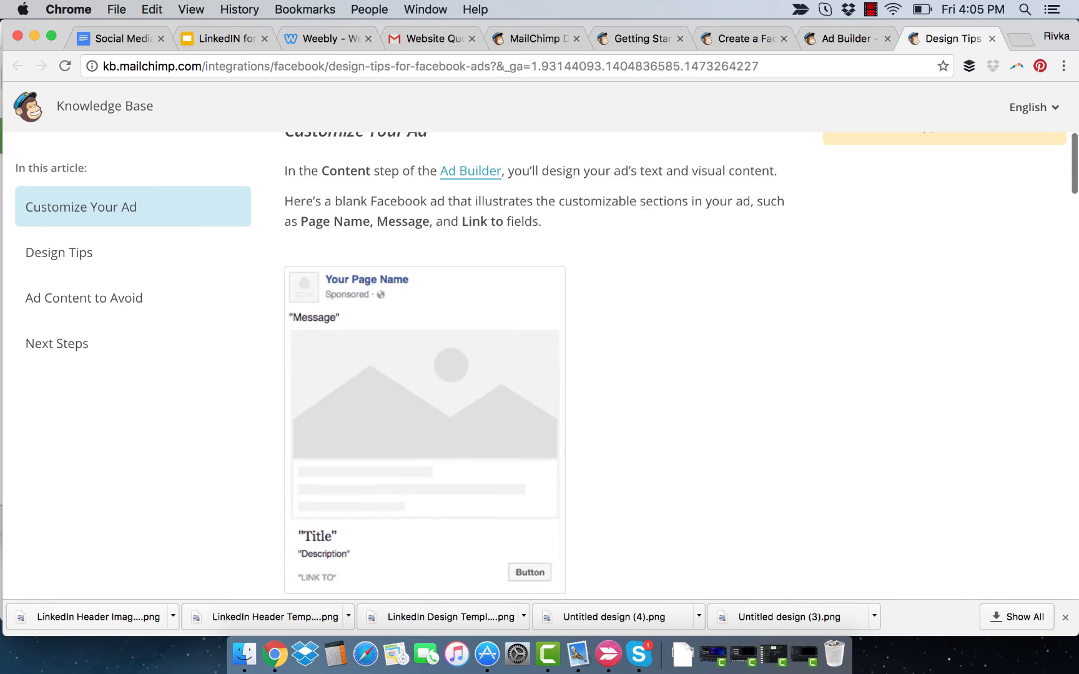
{"action": "scroll", "coordinate": [681, 366], "scroll_direction": "down", "scroll_amount": 13}
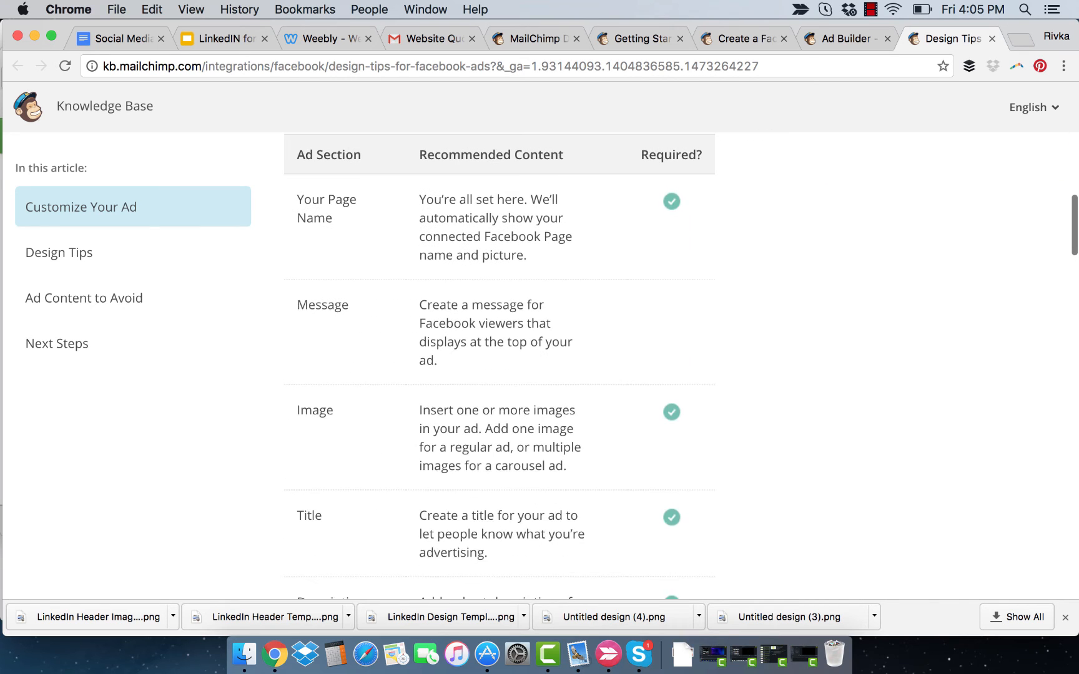
{"action": "scroll", "coordinate": [682, 365], "scroll_direction": "down", "scroll_amount": 18}
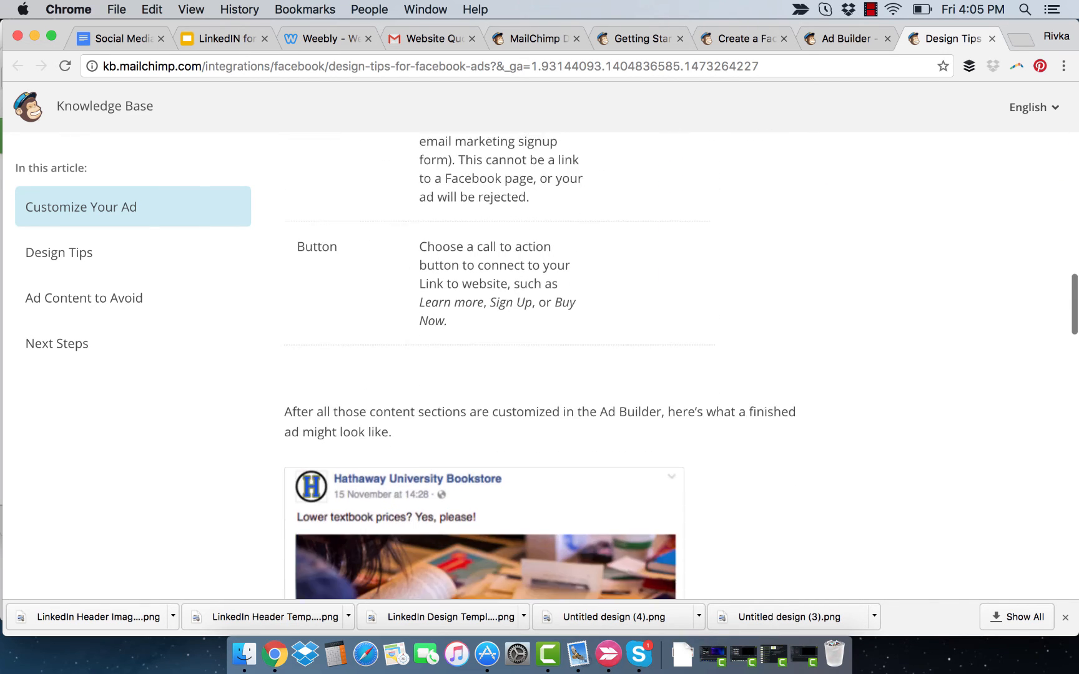
{"action": "scroll", "coordinate": [681, 366], "scroll_direction": "down", "scroll_amount": 15}
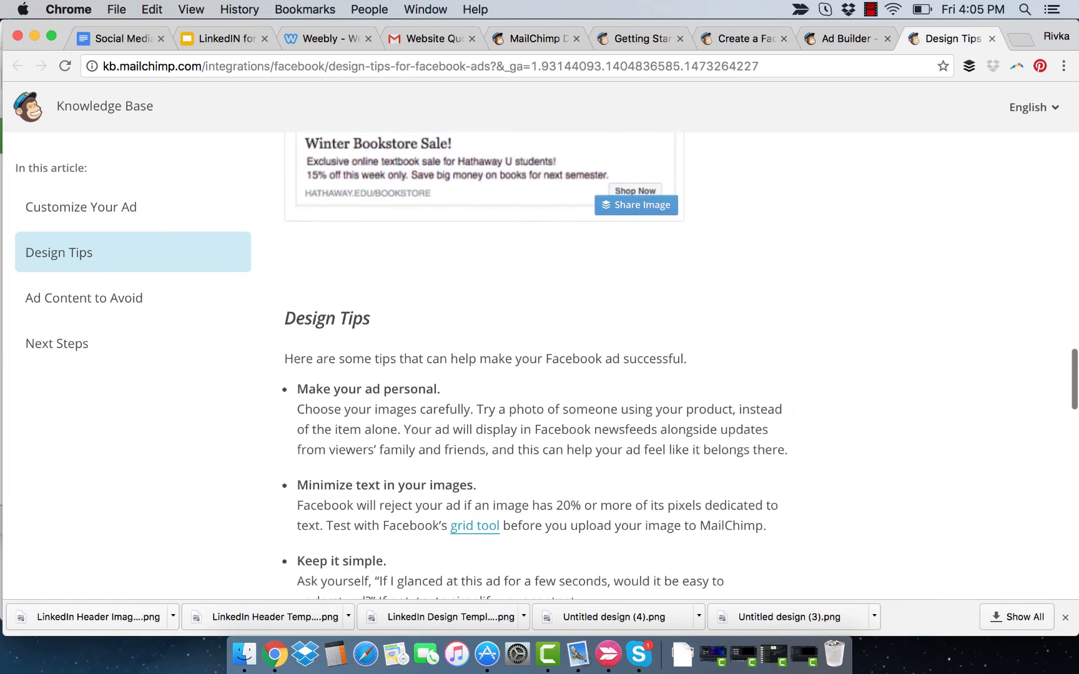
{"action": "scroll", "coordinate": [618, 304], "scroll_direction": "down", "scroll_amount": 5}
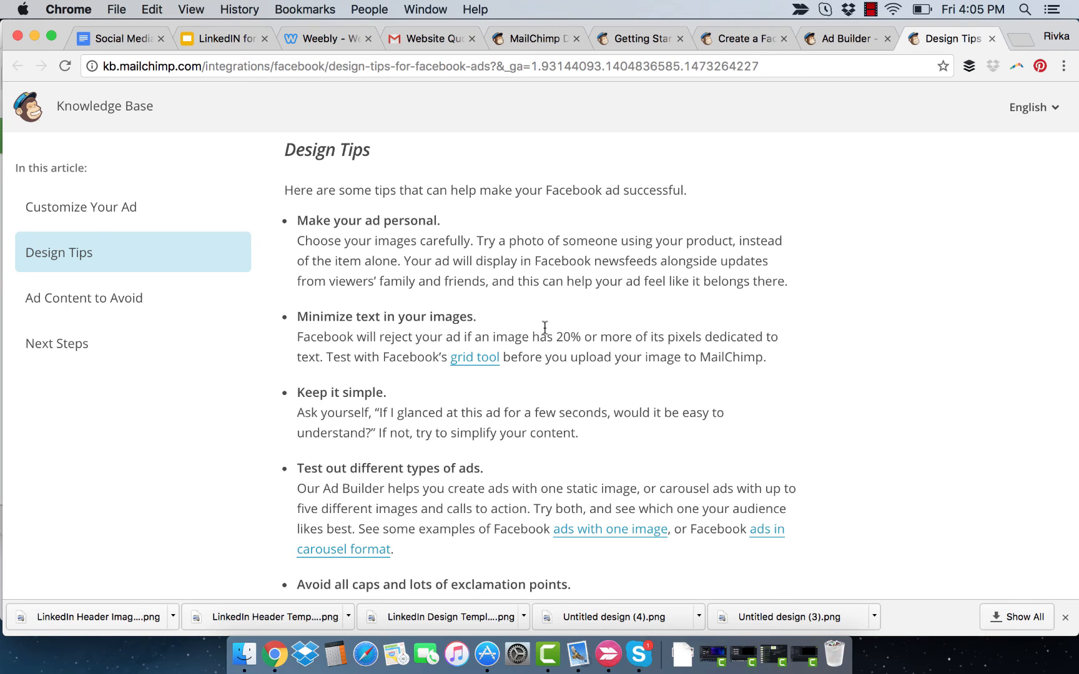
{"action": "left_click", "coordinate": [473, 362]}
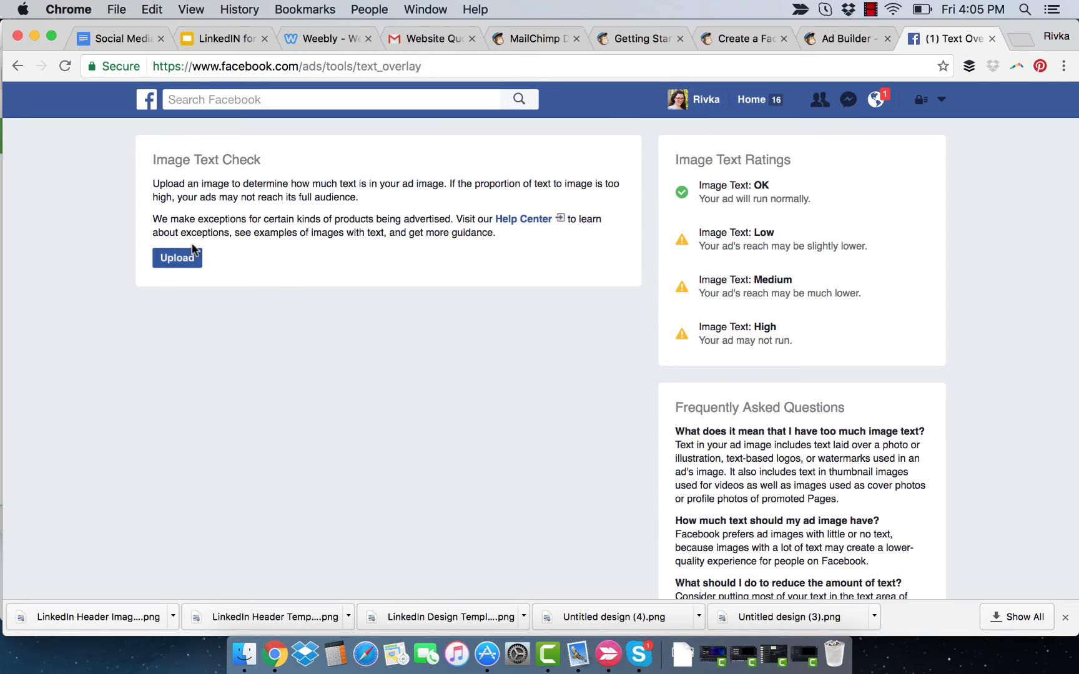
- Return to the MailChimp Ad Builder and start adding content to the Facebook ad
{"action": "left_click", "coordinate": [745, 42]}
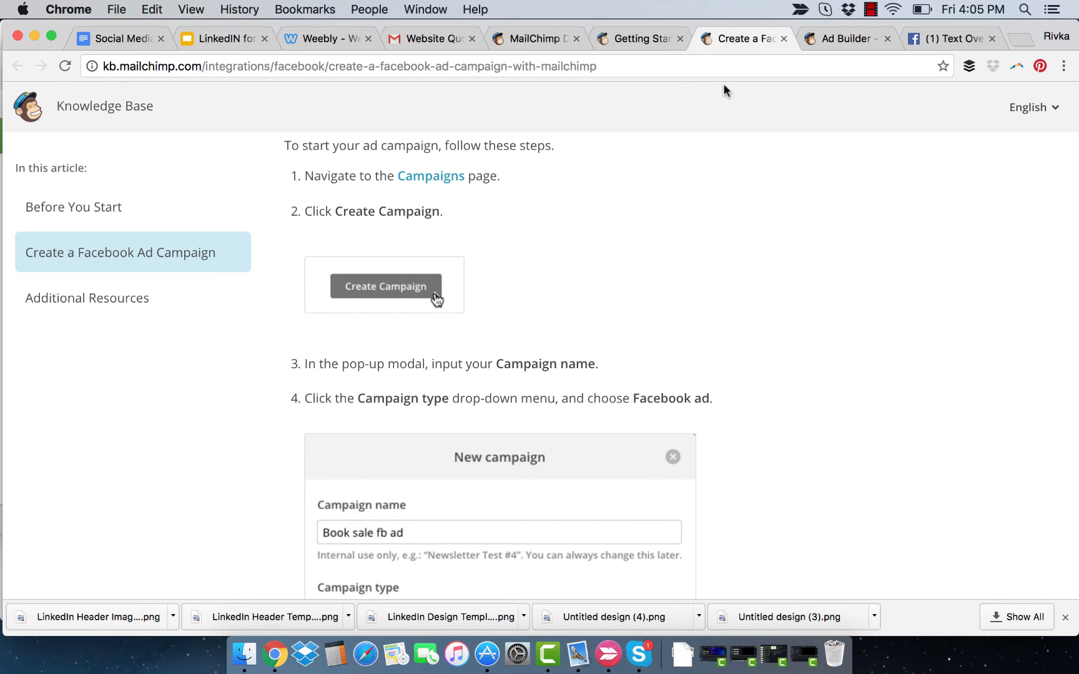
{"action": "left_click", "coordinate": [647, 41]}
{"action": "left_click", "coordinate": [846, 40]}
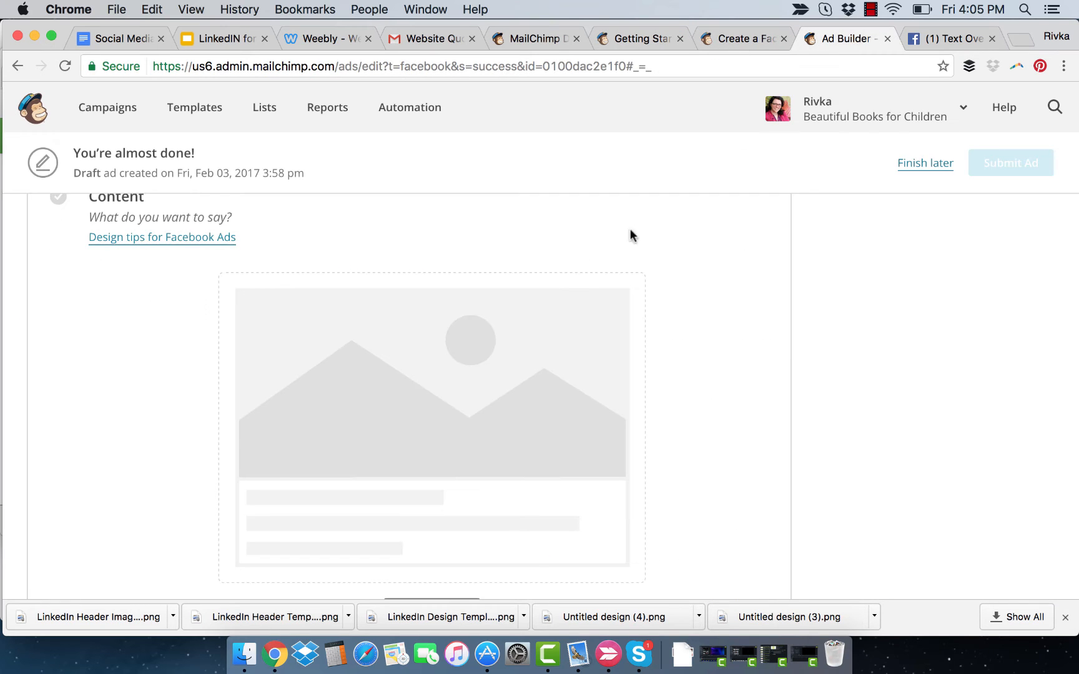
{"action": "scroll", "coordinate": [431, 394], "scroll_direction": "down", "scroll_amount": 3}
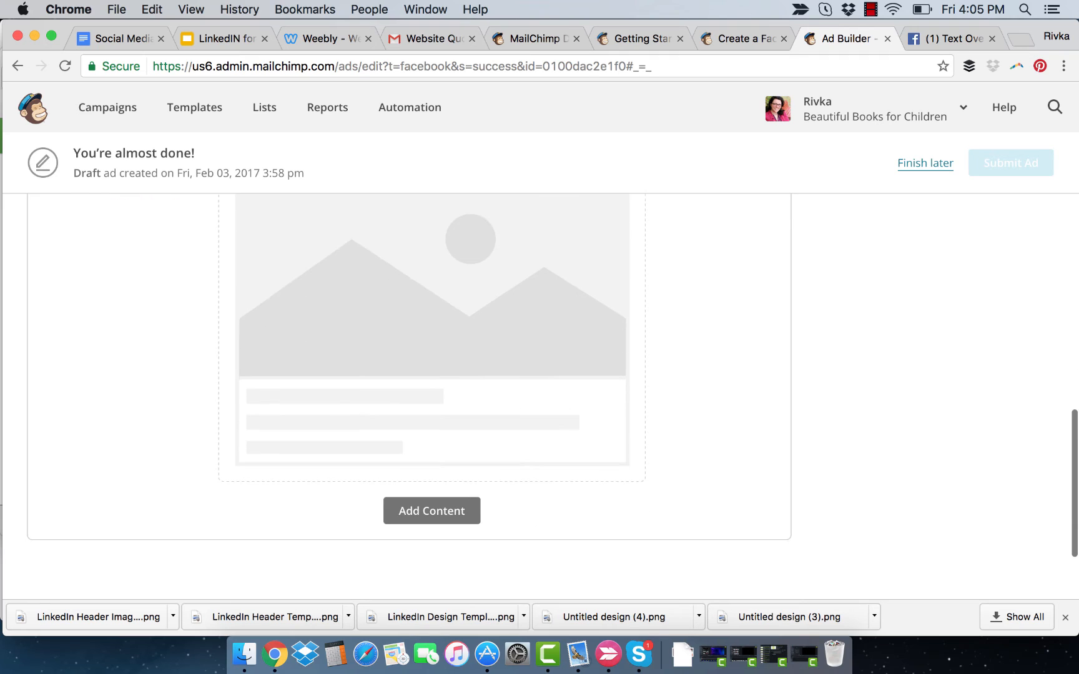
{"action": "scroll", "coordinate": [430, 393], "scroll_direction": "up", "scroll_amount": 3}
{"action": "scroll", "coordinate": [713, 310], "scroll_direction": "down", "scroll_amount": 2}
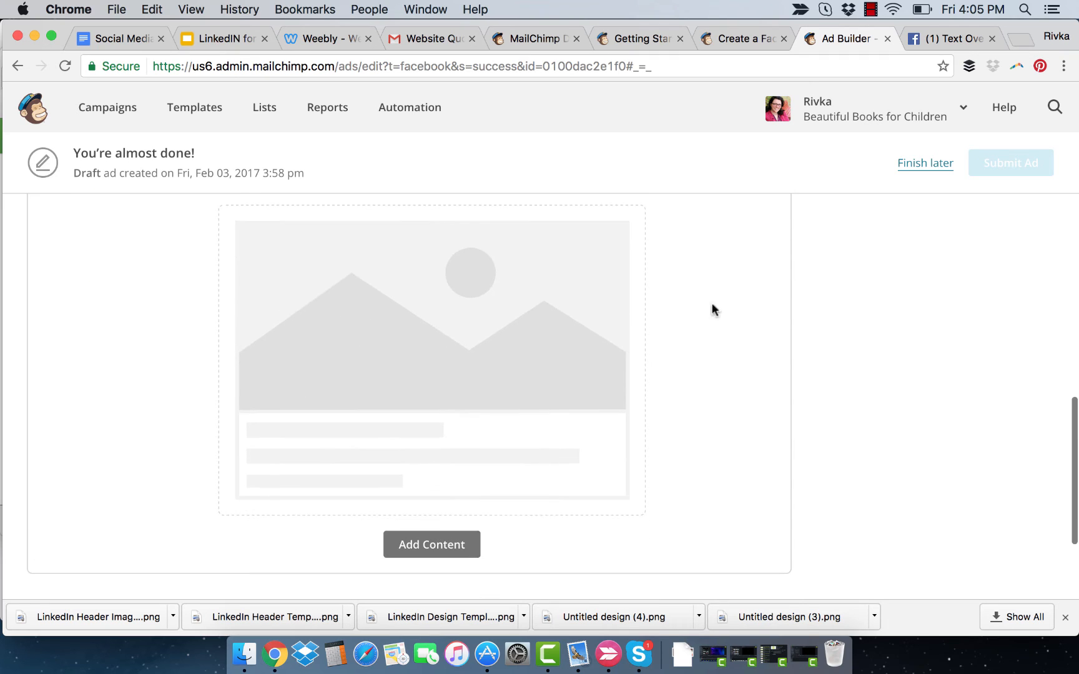
{"action": "mouse_move", "coordinate": [438, 492]}
{"action": "left_click", "coordinate": [428, 545]}
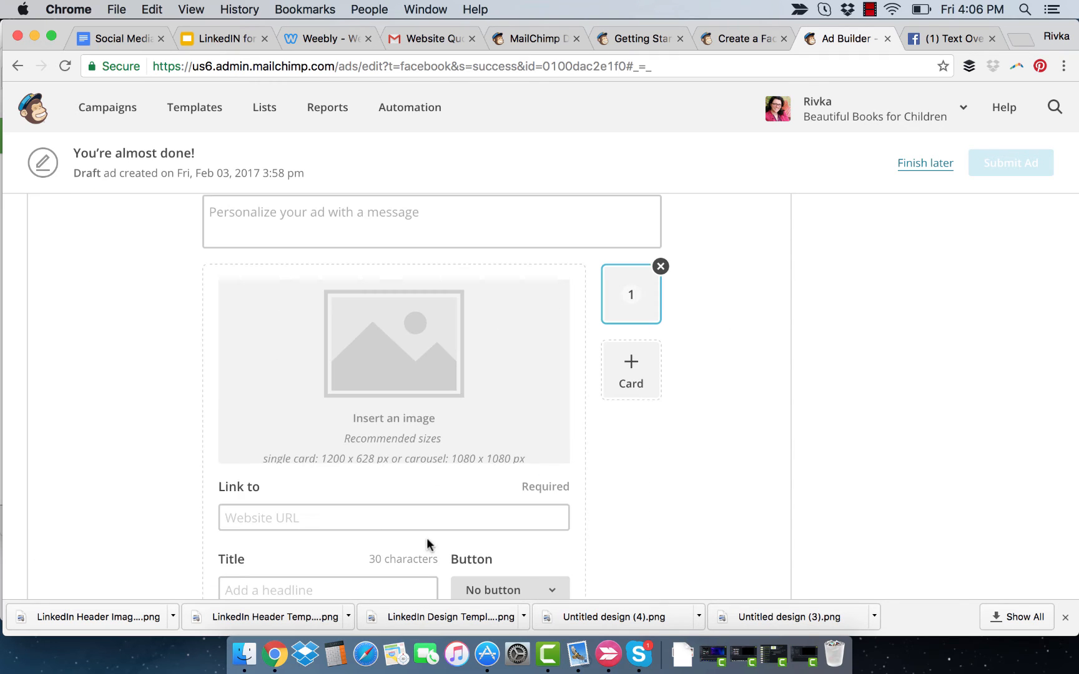
- Examine the ad content form's message box and the image area with its recommended sizes
{"action": "scroll", "coordinate": [709, 460], "scroll_direction": "down", "scroll_amount": 1}
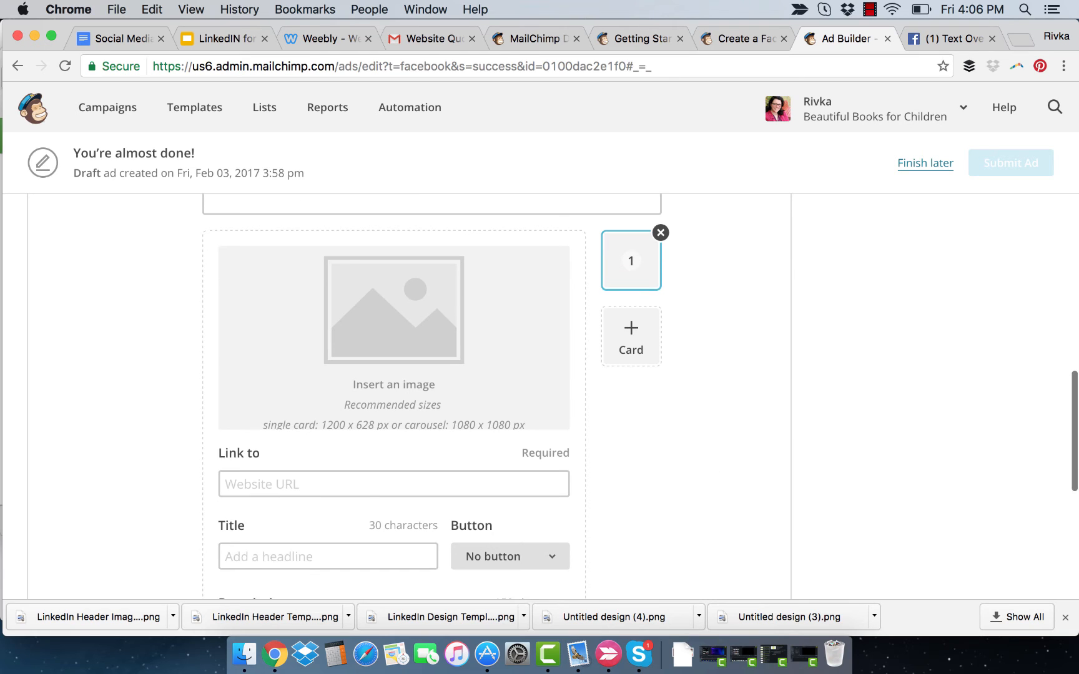
{"action": "scroll", "coordinate": [431, 394], "scroll_direction": "up", "scroll_amount": 2}
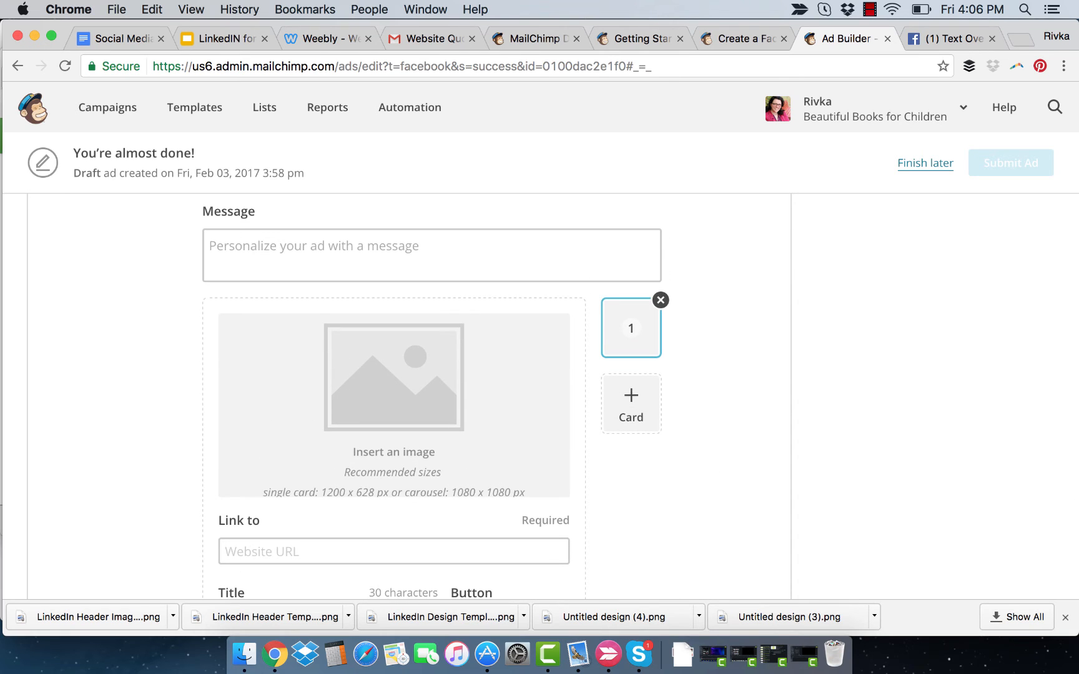
{"action": "scroll", "coordinate": [431, 393], "scroll_direction": "up", "scroll_amount": 1}
{"action": "scroll", "coordinate": [431, 393], "scroll_direction": "up", "scroll_amount": 4}
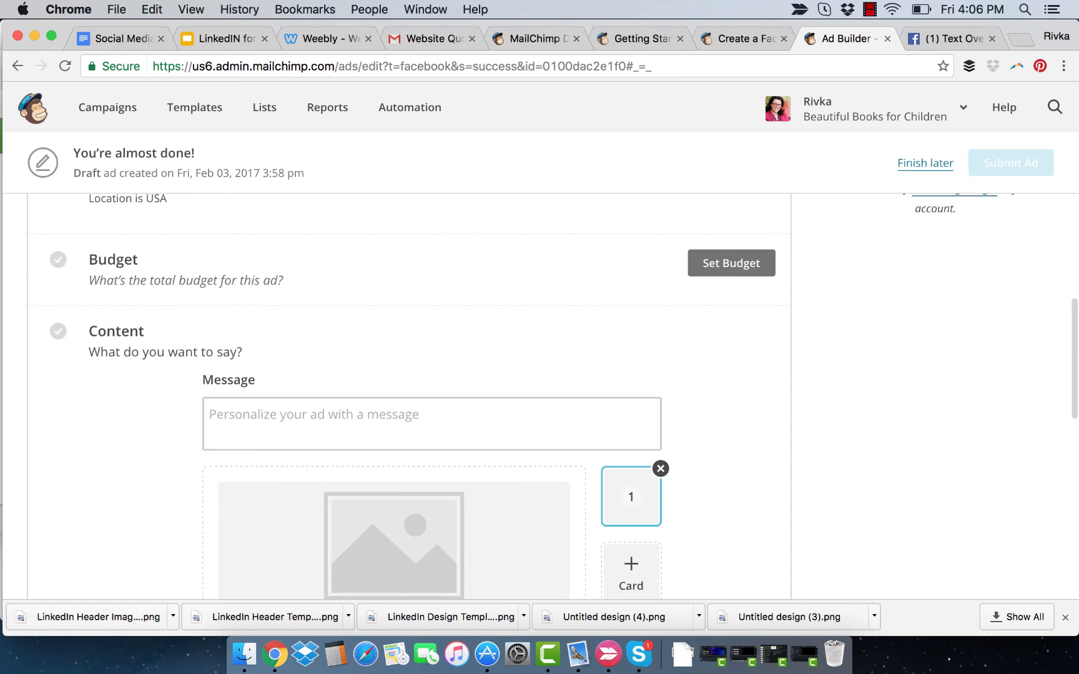
{"action": "scroll", "coordinate": [579, 357], "scroll_direction": "down", "scroll_amount": 5}
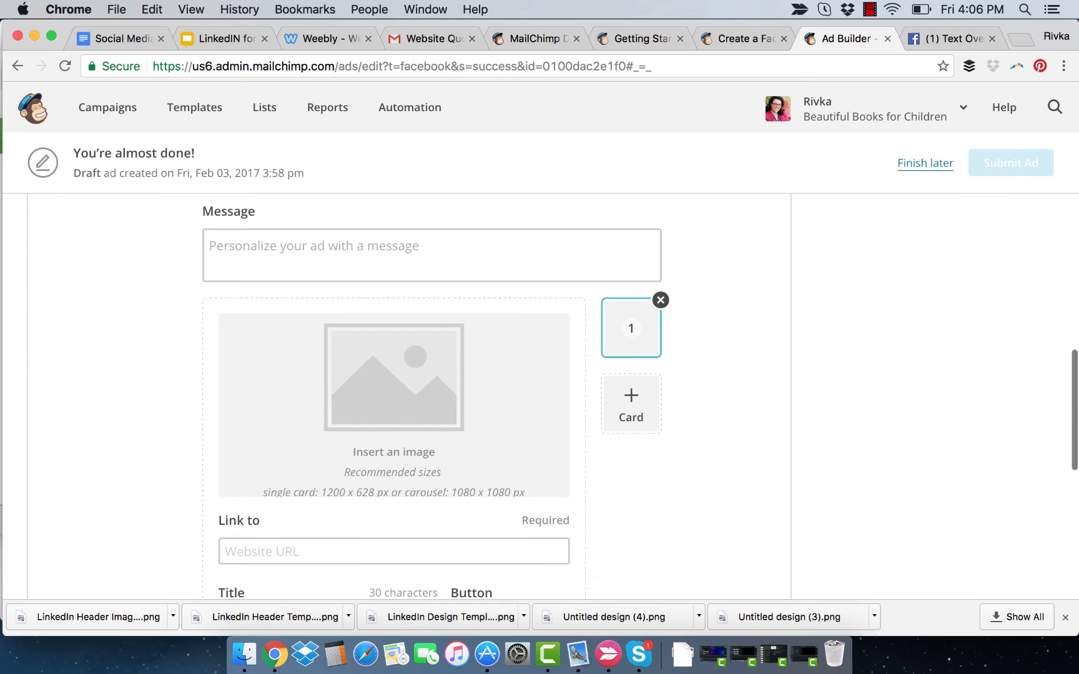
{"action": "left_click", "coordinate": [369, 269]}
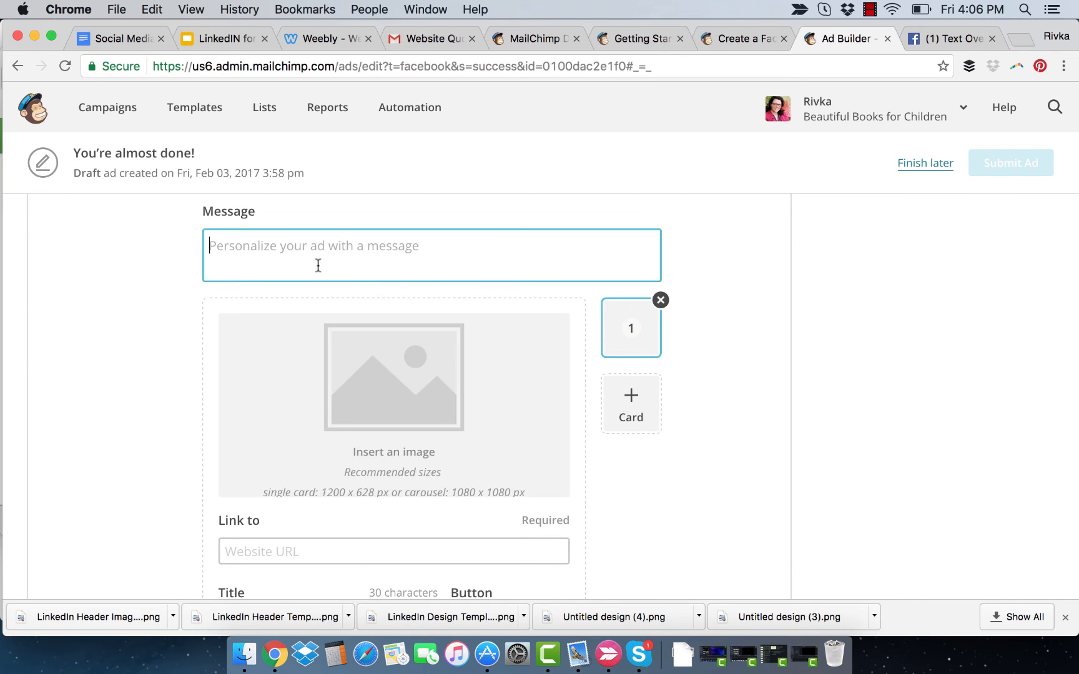
{"action": "scroll", "coordinate": [718, 397], "scroll_direction": "down", "scroll_amount": 3}
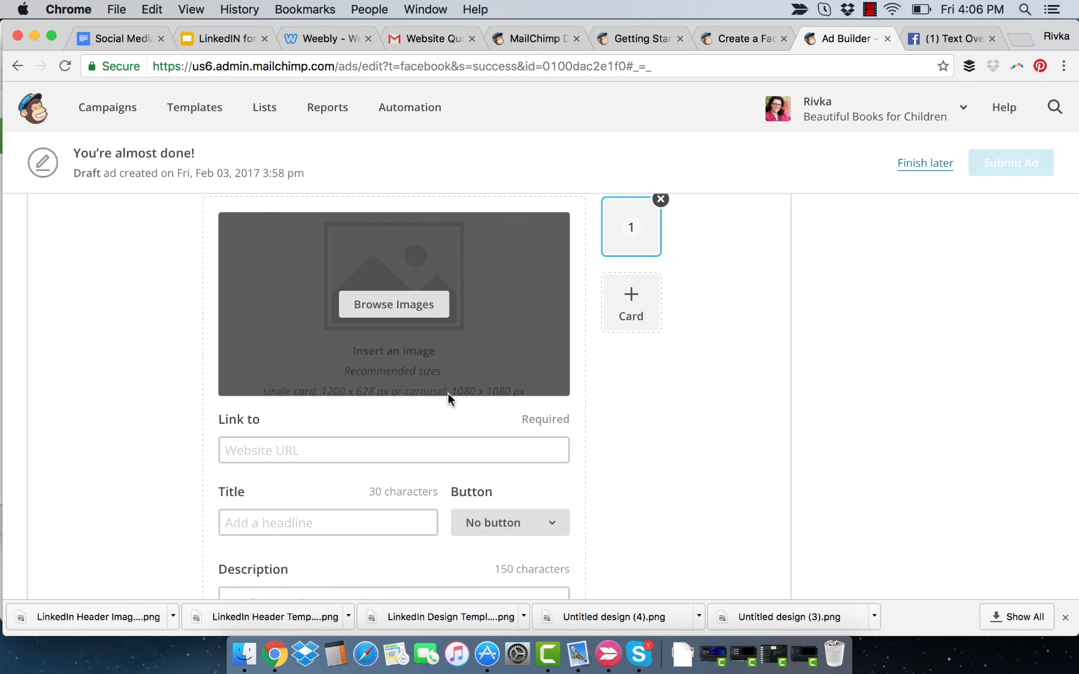
{"action": "mouse_move", "coordinate": [461, 393]}
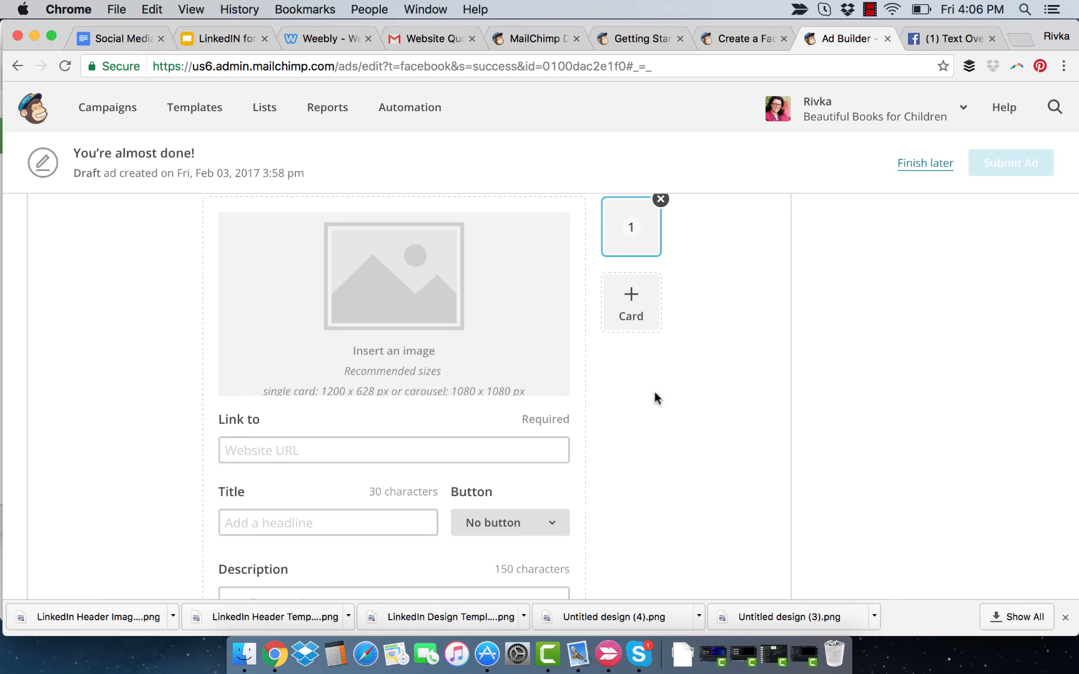
- Try to add a second card to the ad, and check the required website link field
{"action": "left_click", "coordinate": [638, 320]}
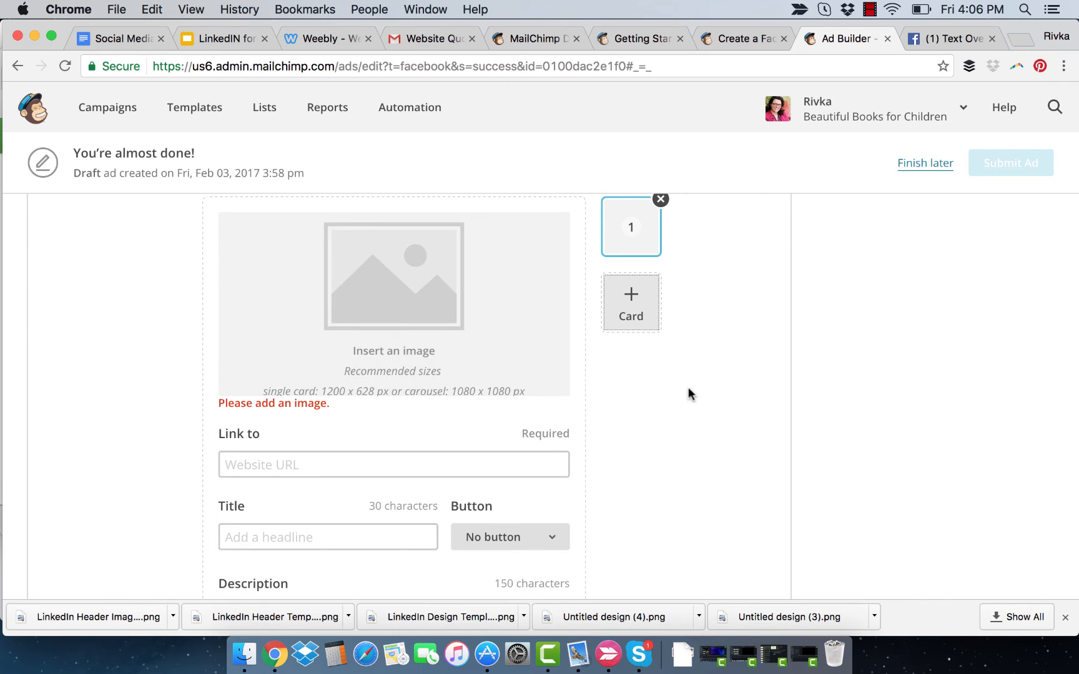
{"action": "scroll", "coordinate": [681, 391], "scroll_direction": "down", "scroll_amount": 3}
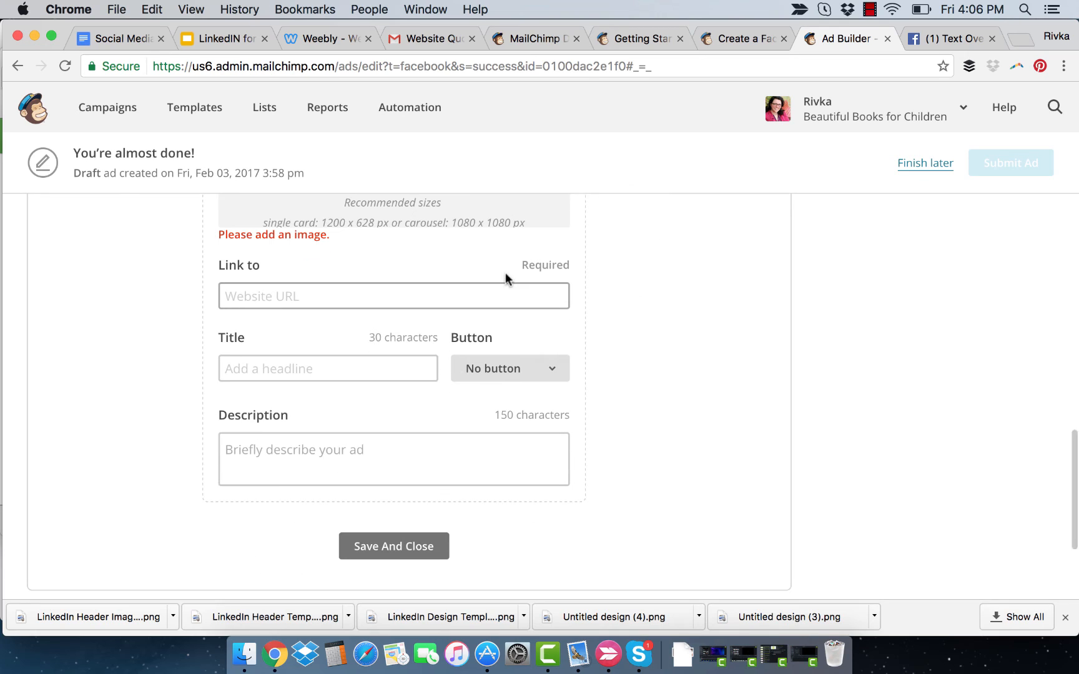
{"action": "left_click", "coordinate": [275, 296]}
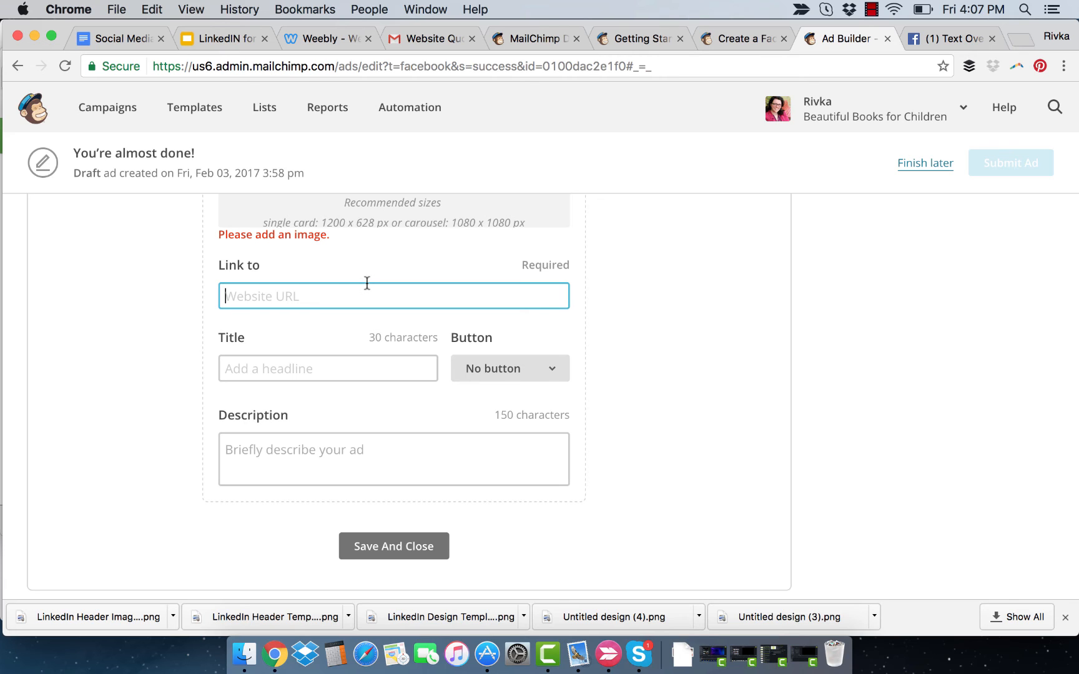
{"action": "left_click", "coordinate": [171, 287]}
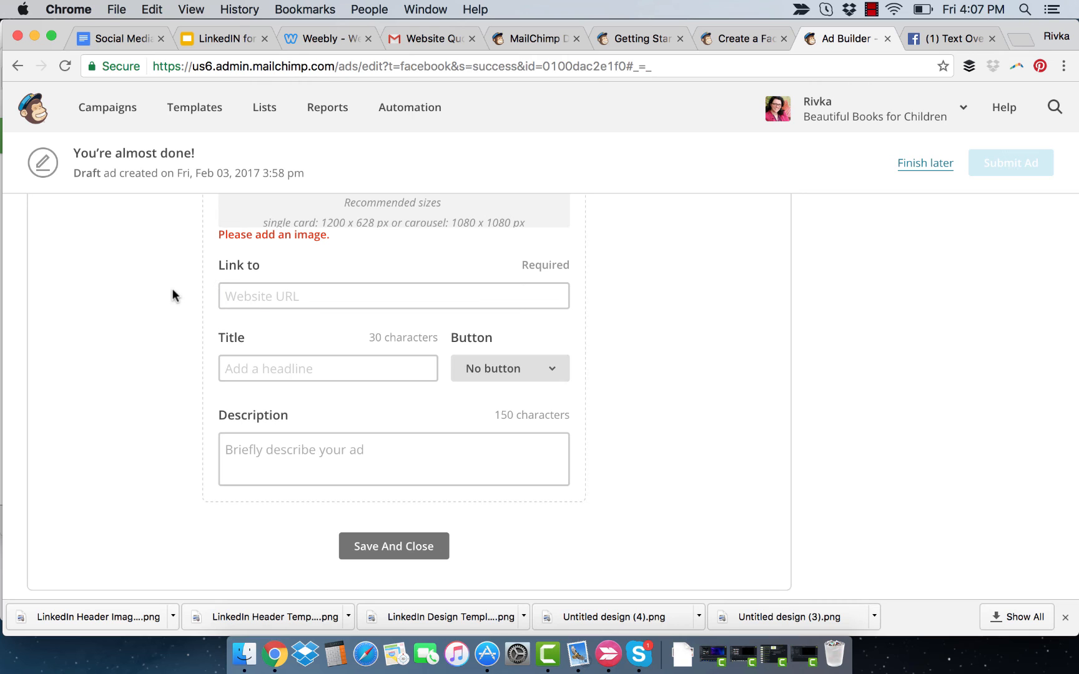
- Reopen the audience settings and switch the audience type to Contacts on a list
{"action": "scroll", "coordinate": [173, 291], "scroll_direction": "up", "scroll_amount": 5}
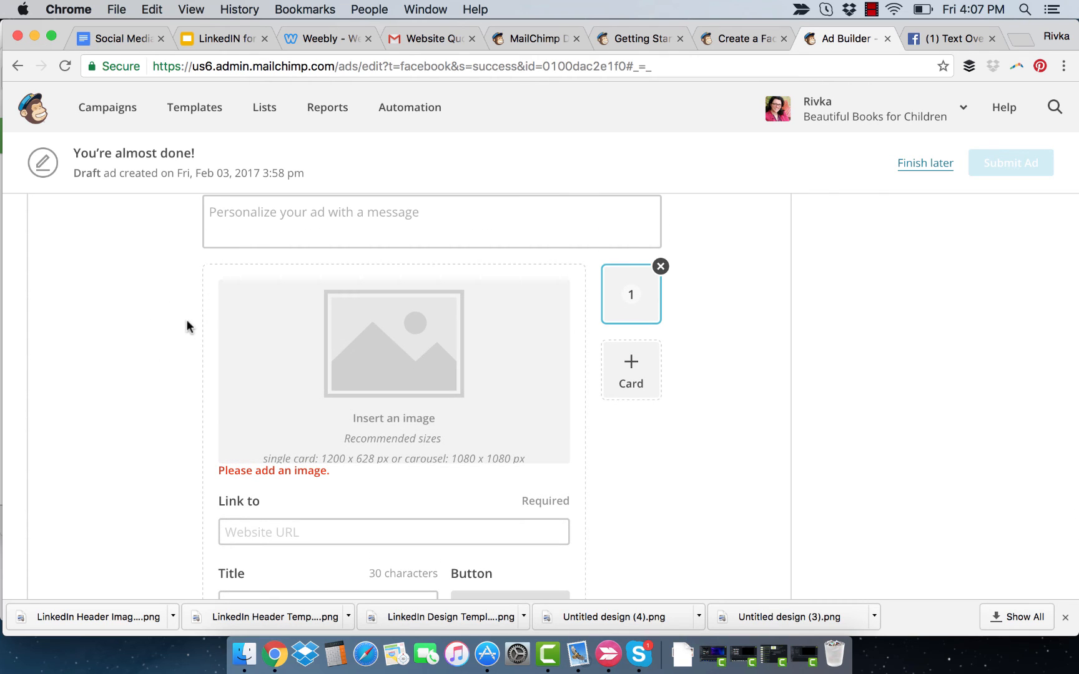
{"action": "scroll", "coordinate": [186, 320], "scroll_direction": "up", "scroll_amount": 8}
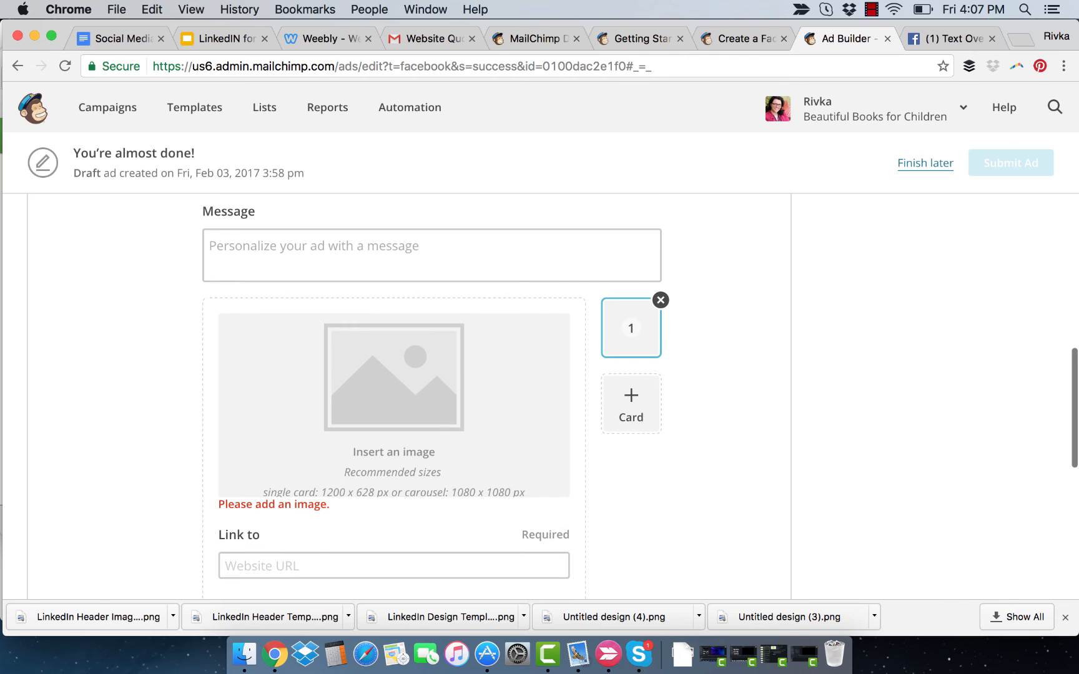
{"action": "scroll", "coordinate": [266, 374], "scroll_direction": "up", "scroll_amount": 3}
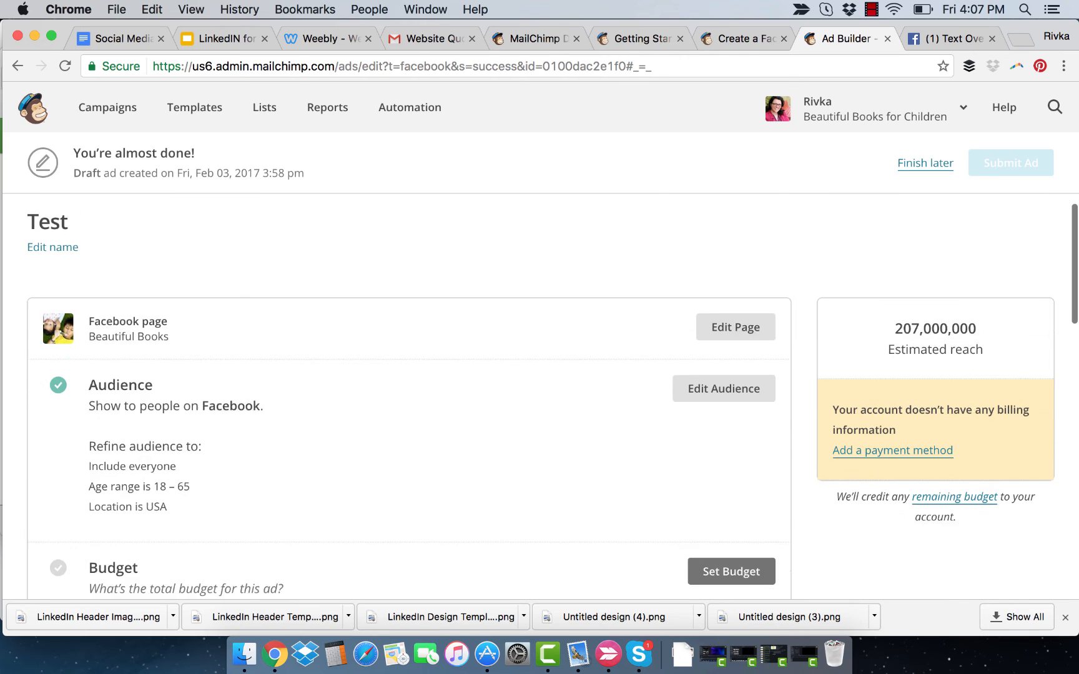
{"action": "scroll", "coordinate": [266, 375], "scroll_direction": "down", "scroll_amount": 2}
{"action": "scroll", "coordinate": [266, 375], "scroll_direction": "down", "scroll_amount": 1}
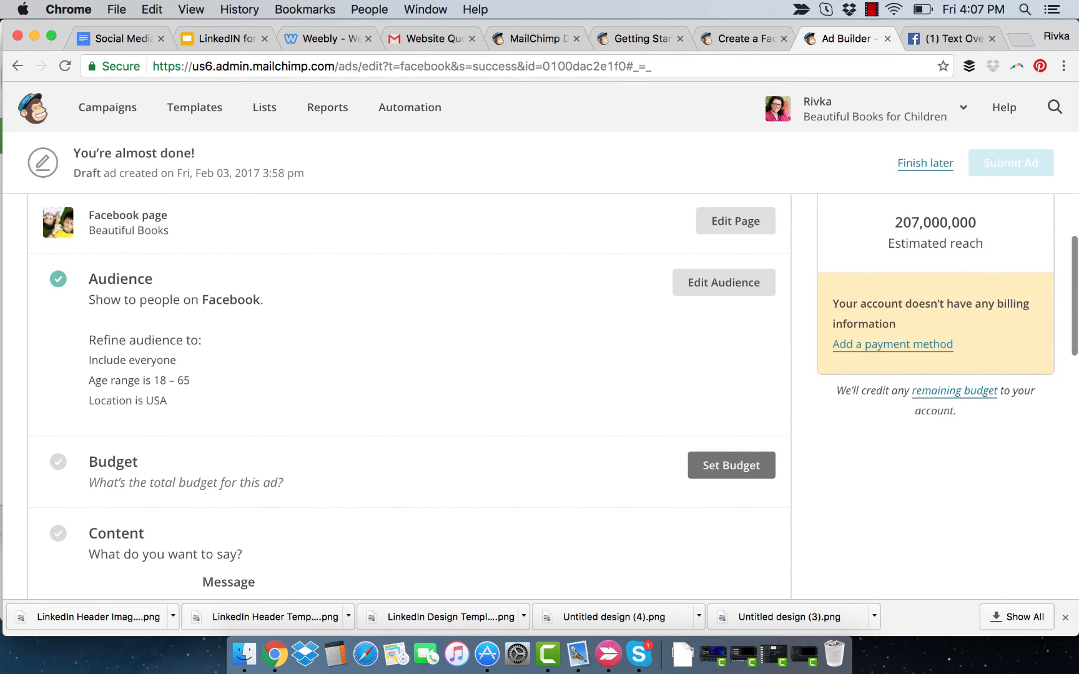
{"action": "left_click", "coordinate": [702, 281]}
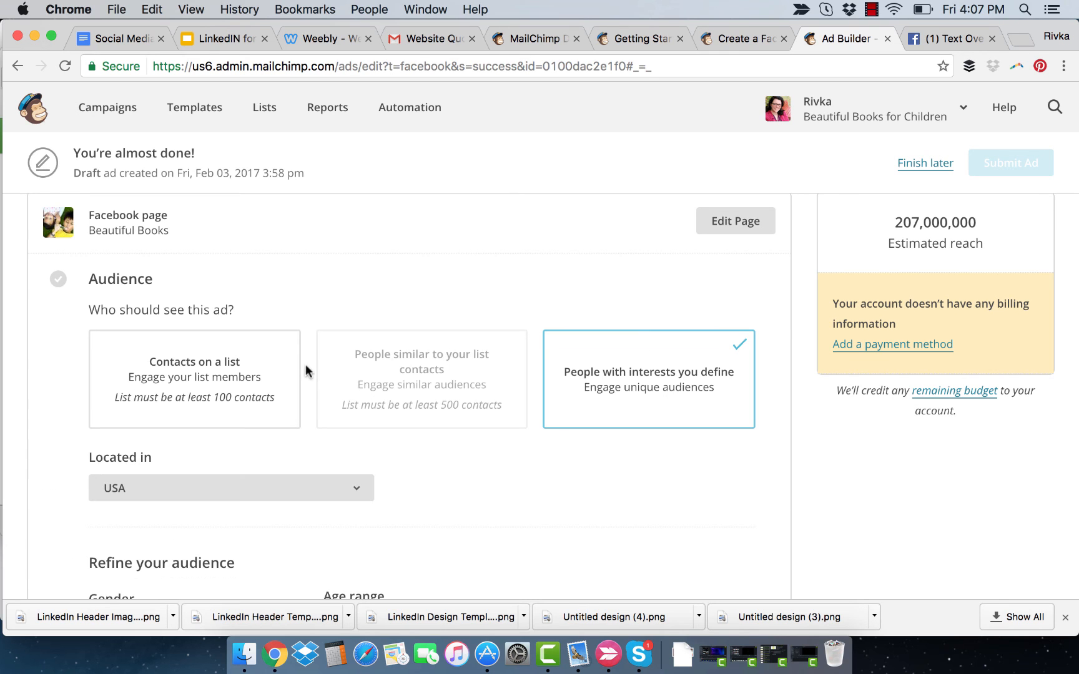
{"action": "left_click", "coordinate": [197, 373]}
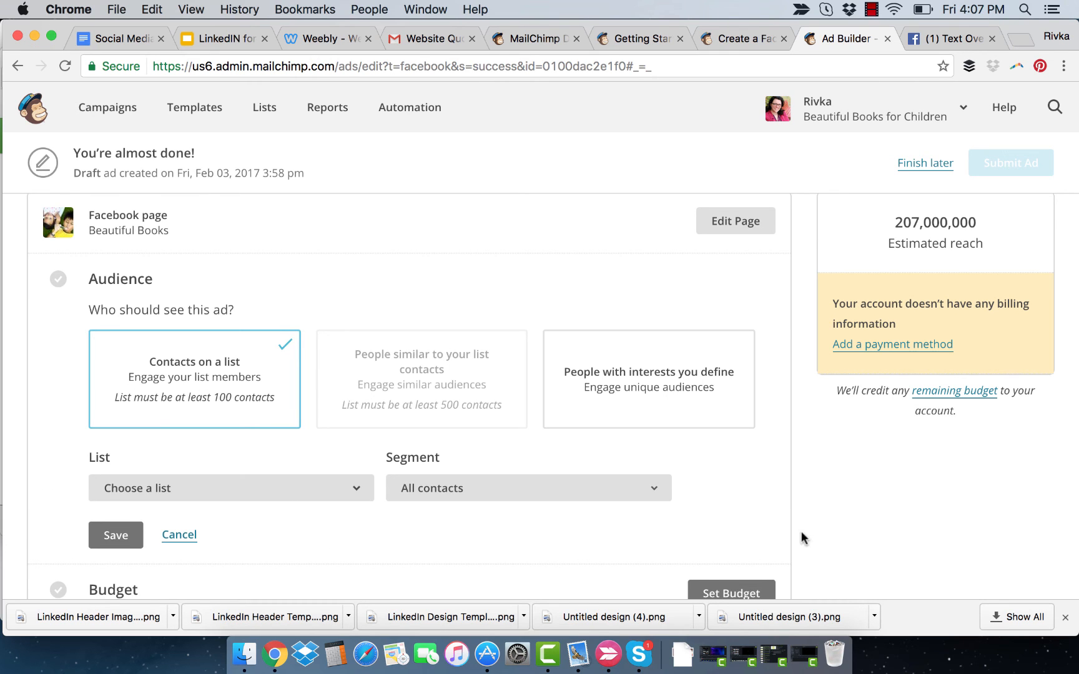
- Review the card's image, link, title and description fields and the available button options, keeping No button
{"action": "scroll", "coordinate": [804, 537], "scroll_direction": "down", "scroll_amount": 6}
{"action": "scroll", "coordinate": [789, 536], "scroll_direction": "down", "scroll_amount": 11}
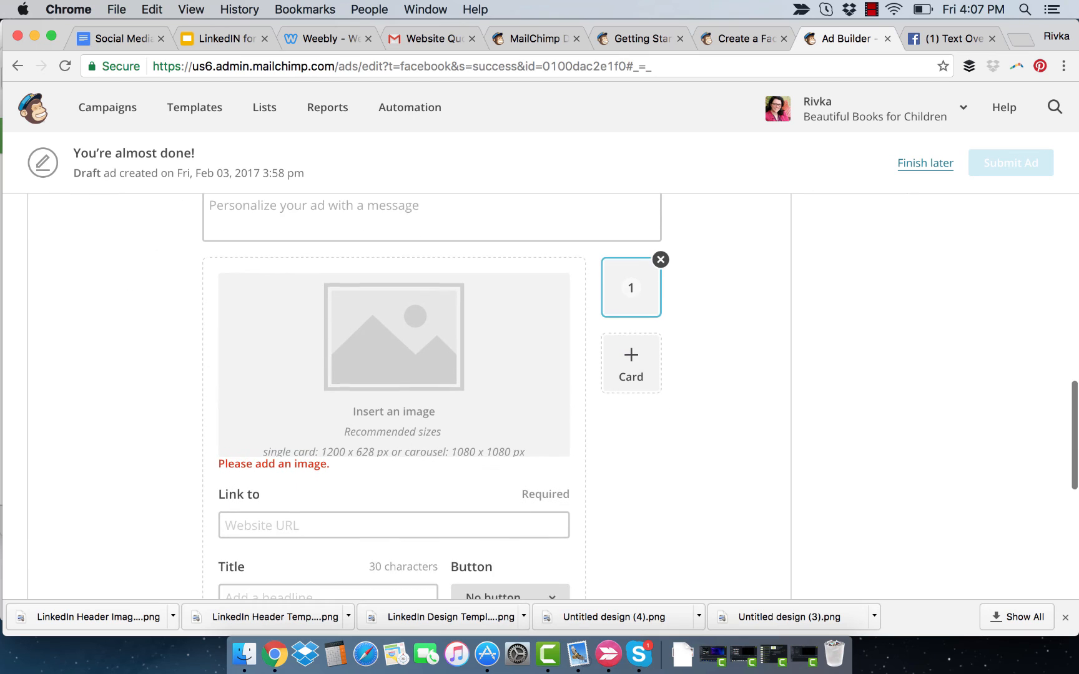
{"action": "mouse_move", "coordinate": [392, 267]}
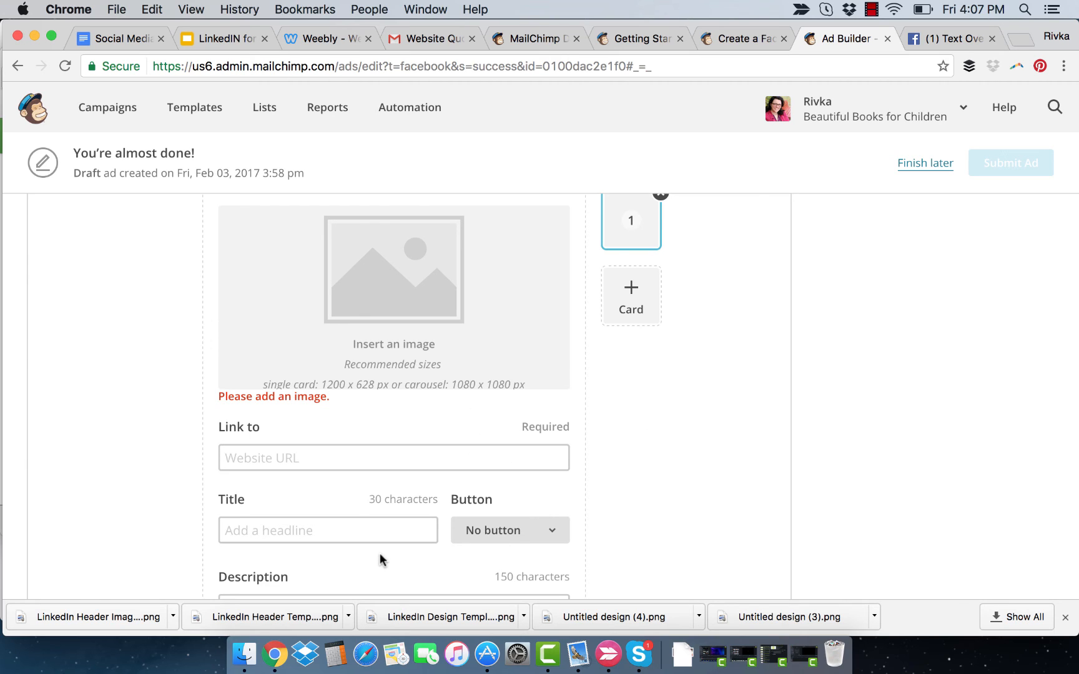
{"action": "scroll", "coordinate": [639, 480], "scroll_direction": "down", "scroll_amount": 3}
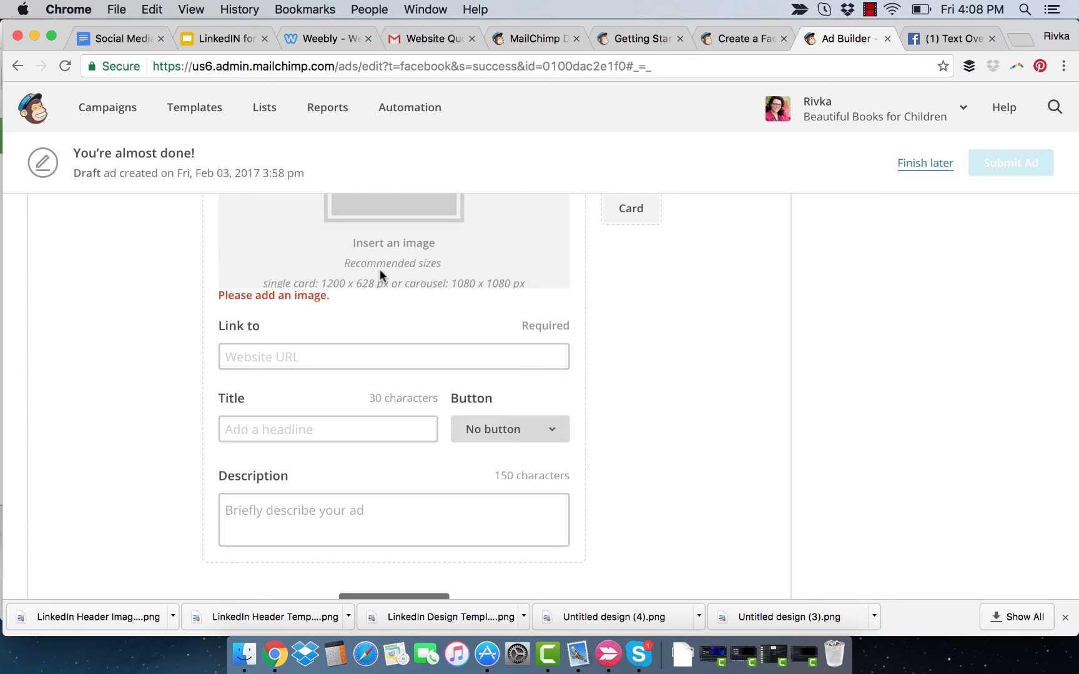
{"action": "scroll", "coordinate": [646, 369], "scroll_direction": "down", "scroll_amount": 3}
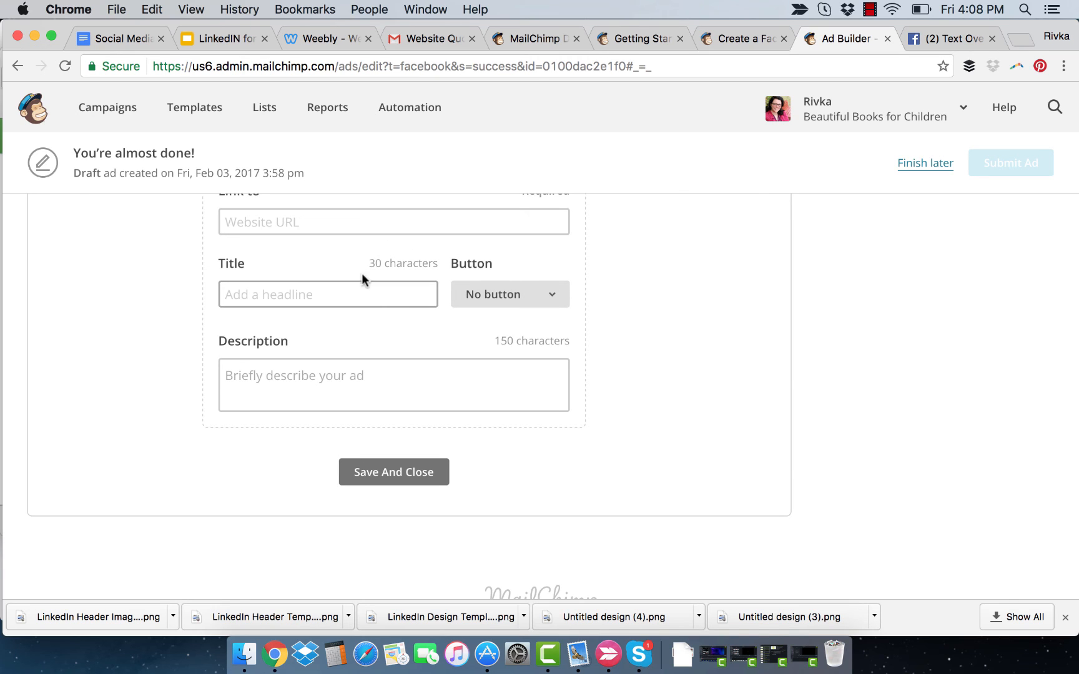
{"action": "left_click", "coordinate": [562, 302]}
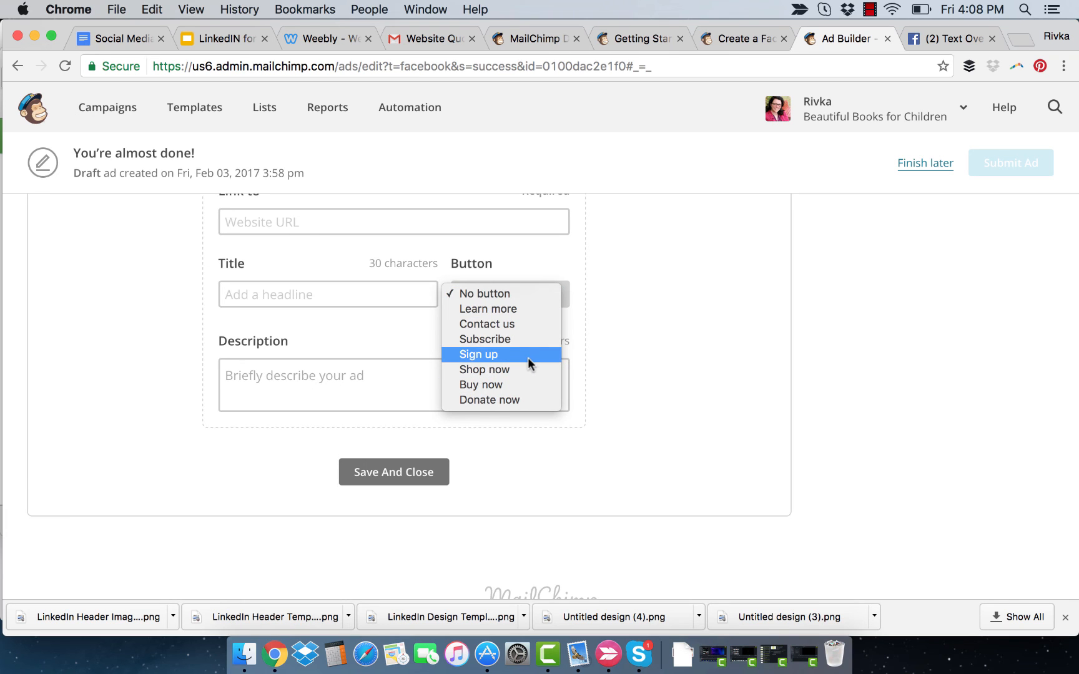
{"action": "left_click", "coordinate": [632, 407]}
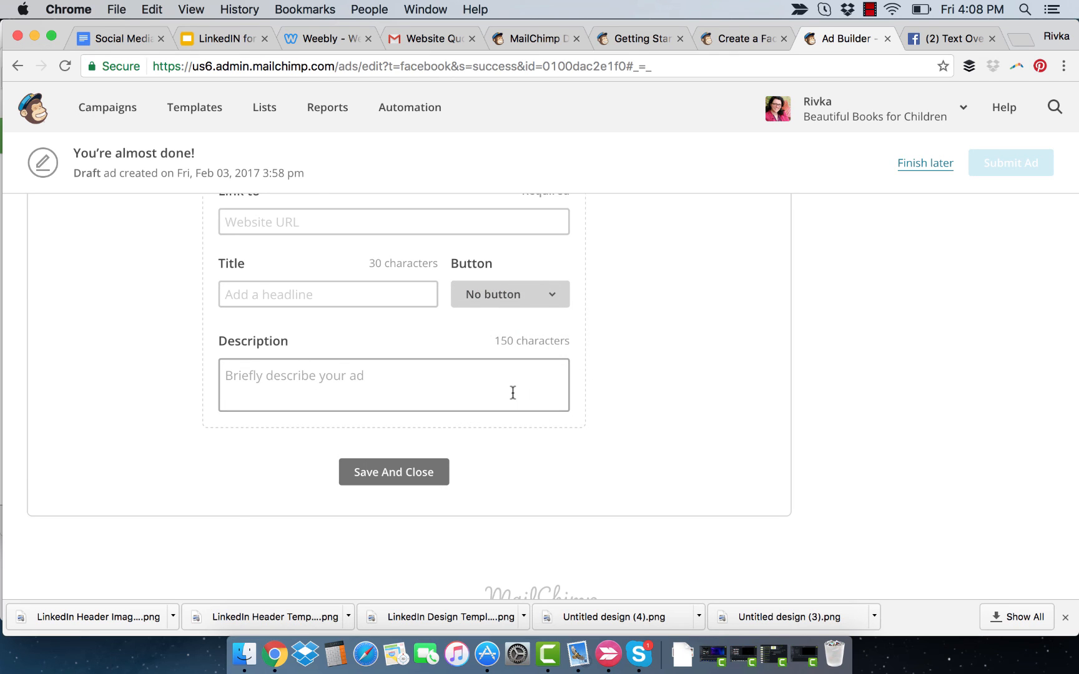
- Leave the ad unfinished as a draft, and reopen the Test Facebook ad created at 3:58 pm from the campaigns list
{"action": "scroll", "coordinate": [712, 387], "scroll_direction": "up", "scroll_amount": 10}
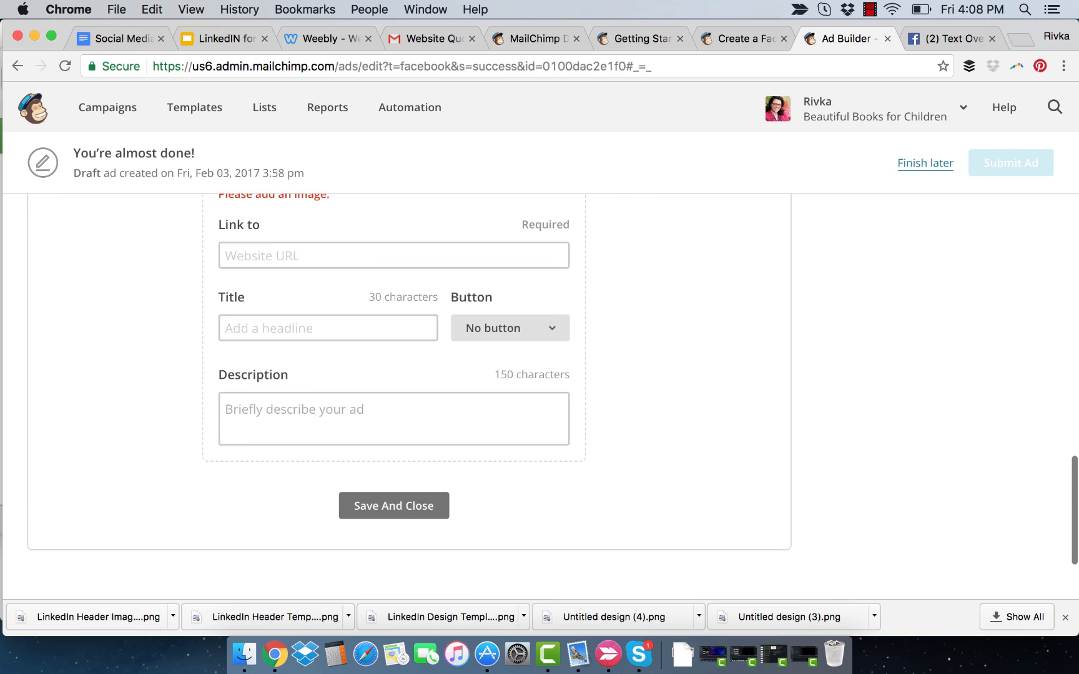
{"action": "scroll", "coordinate": [712, 387], "scroll_direction": "up", "scroll_amount": 4}
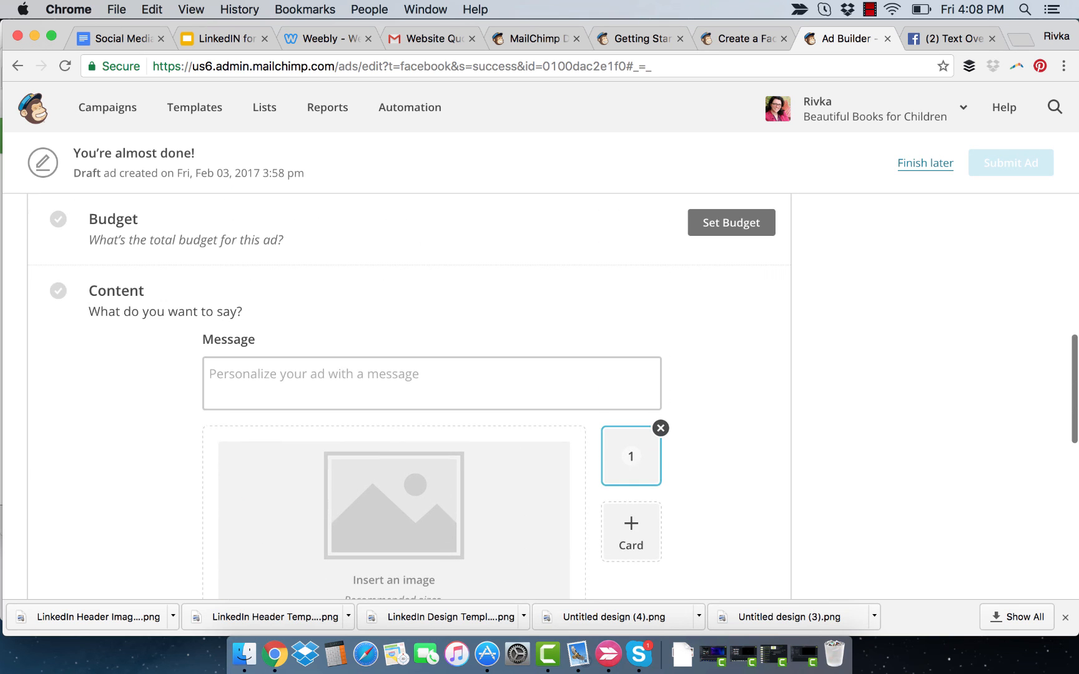
{"action": "left_click", "coordinate": [920, 167]}
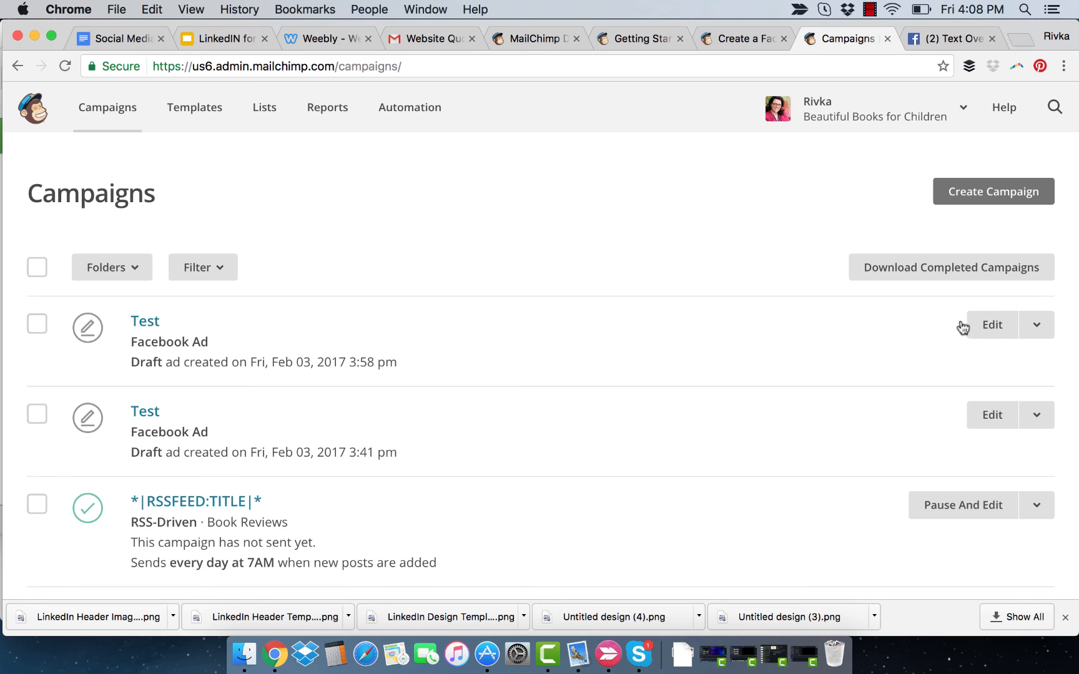
{"action": "left_click", "coordinate": [989, 324]}
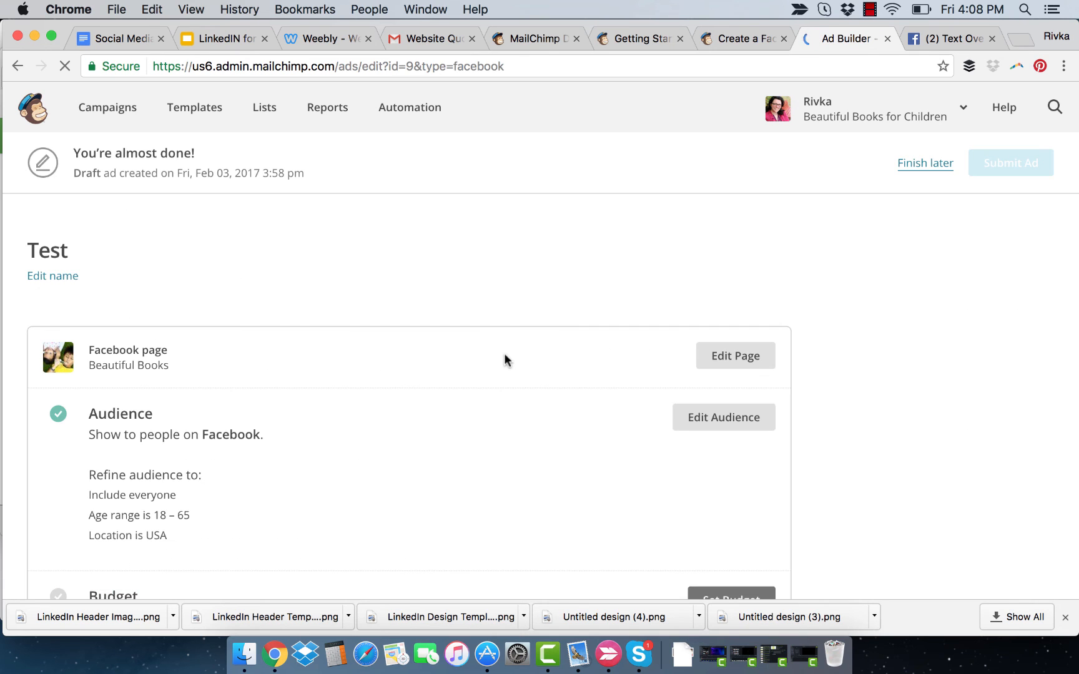
{"action": "scroll", "coordinate": [806, 496], "scroll_direction": "down", "scroll_amount": 3}
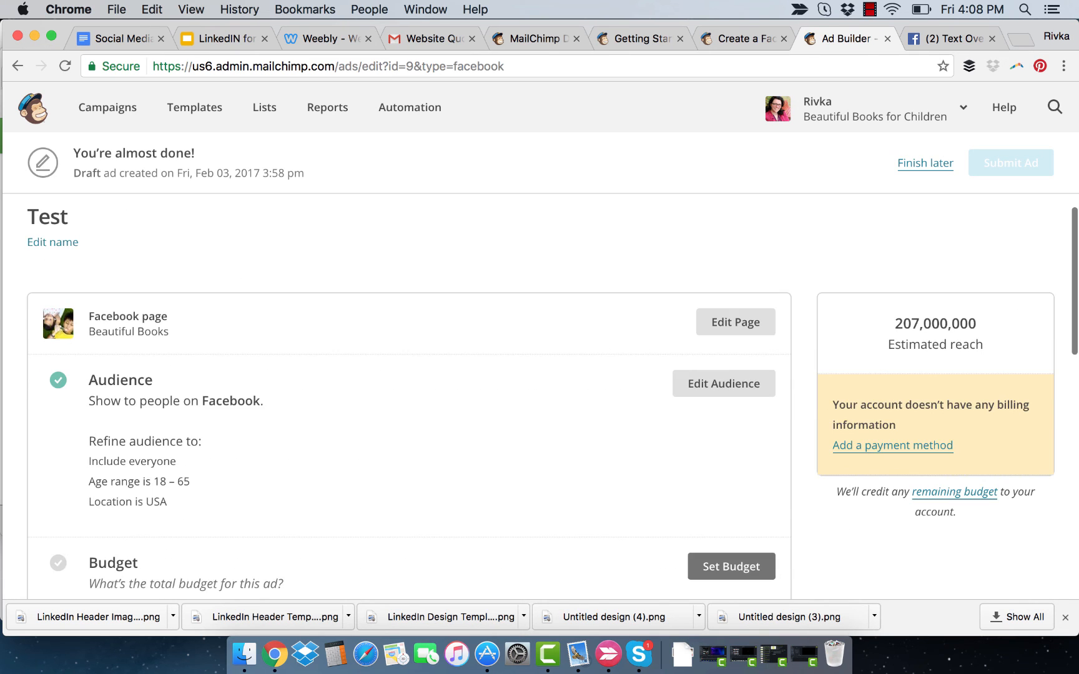
{"action": "scroll", "coordinate": [806, 495], "scroll_direction": "up", "scroll_amount": 2}
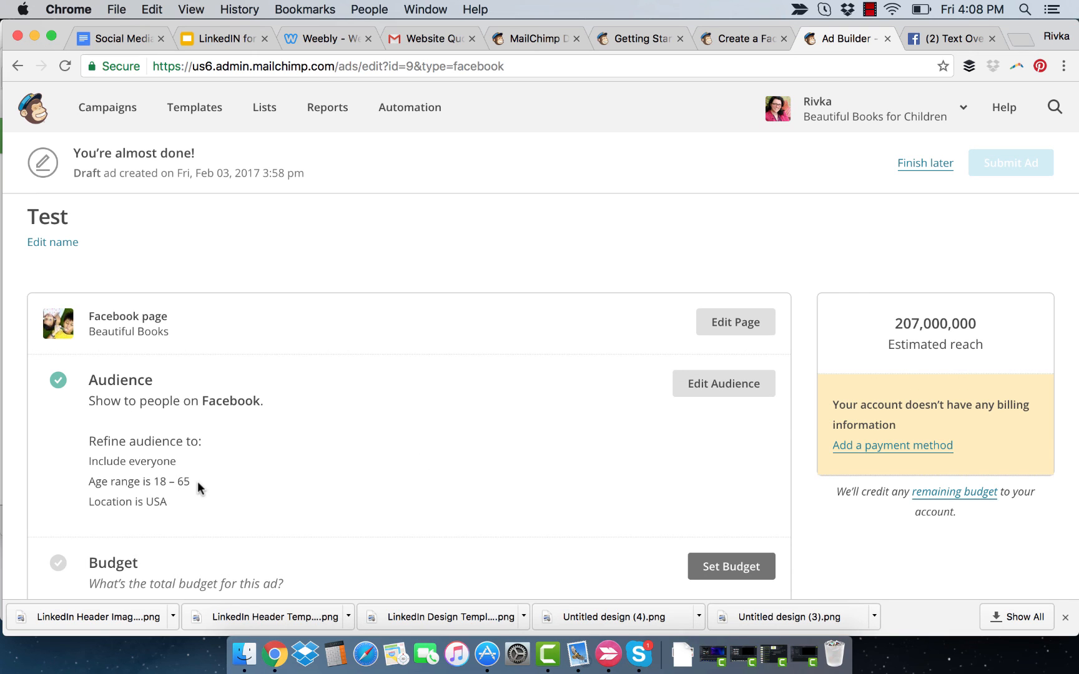
- Open the audience settings and review the estimated reach, the audience refinement options, and the budget and content sections
{"action": "left_click", "coordinate": [685, 395]}
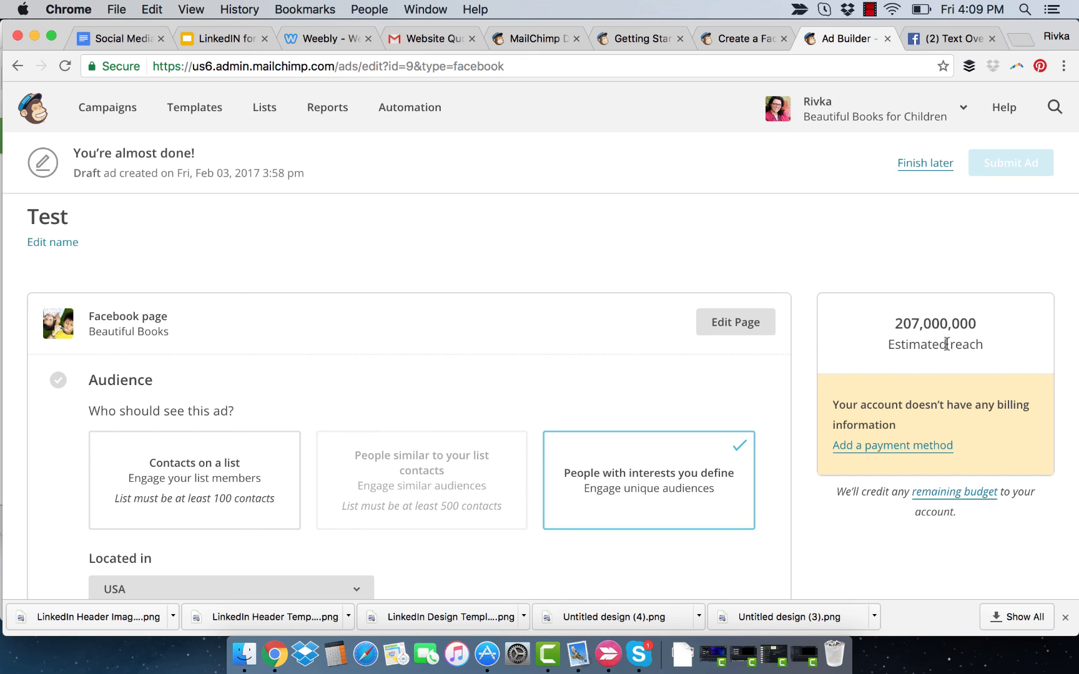
{"action": "mouse_move", "coordinate": [846, 339]}
{"action": "scroll", "coordinate": [787, 363], "scroll_direction": "down", "scroll_amount": 5}
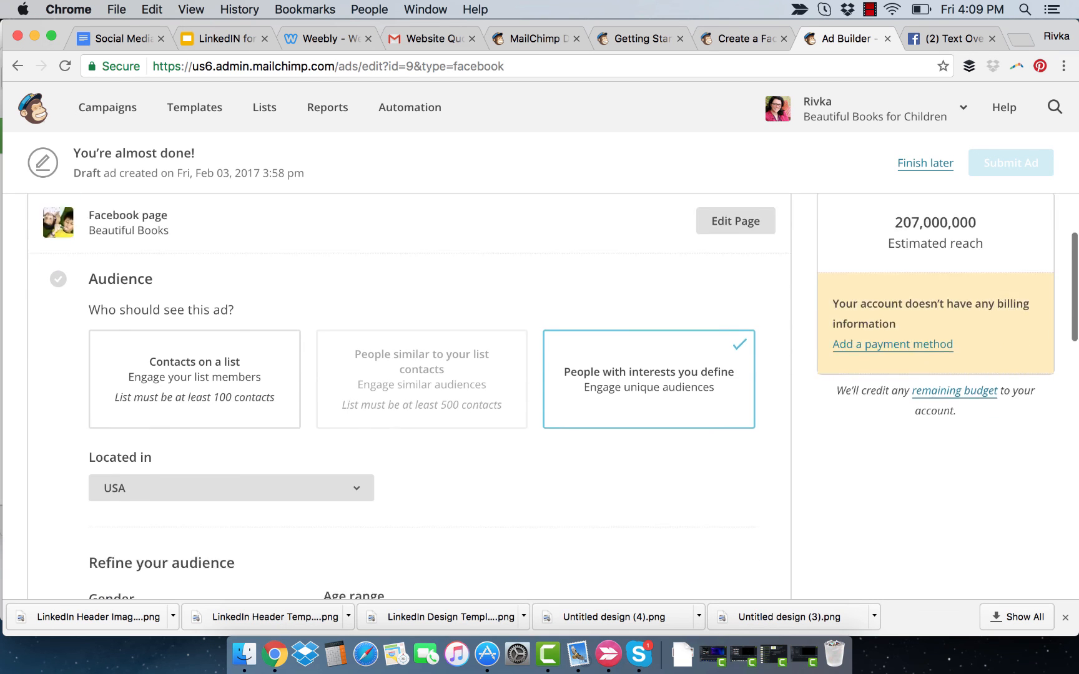
{"action": "scroll", "coordinate": [430, 394], "scroll_direction": "down", "scroll_amount": 8}
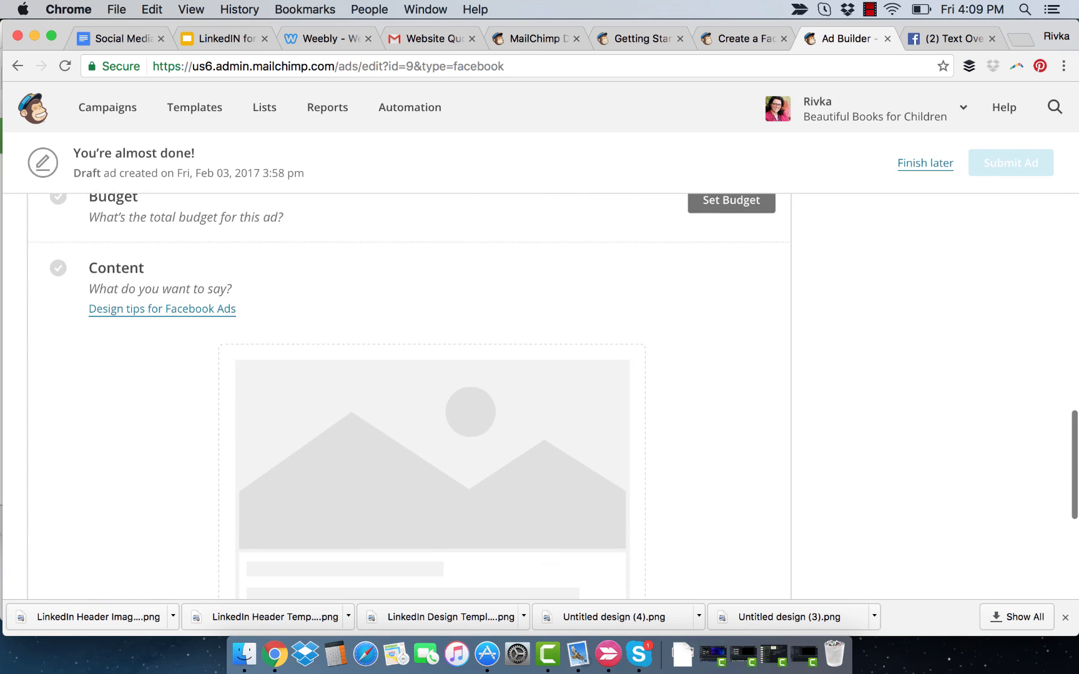
{"action": "scroll", "coordinate": [431, 393], "scroll_direction": "down", "scroll_amount": 3}
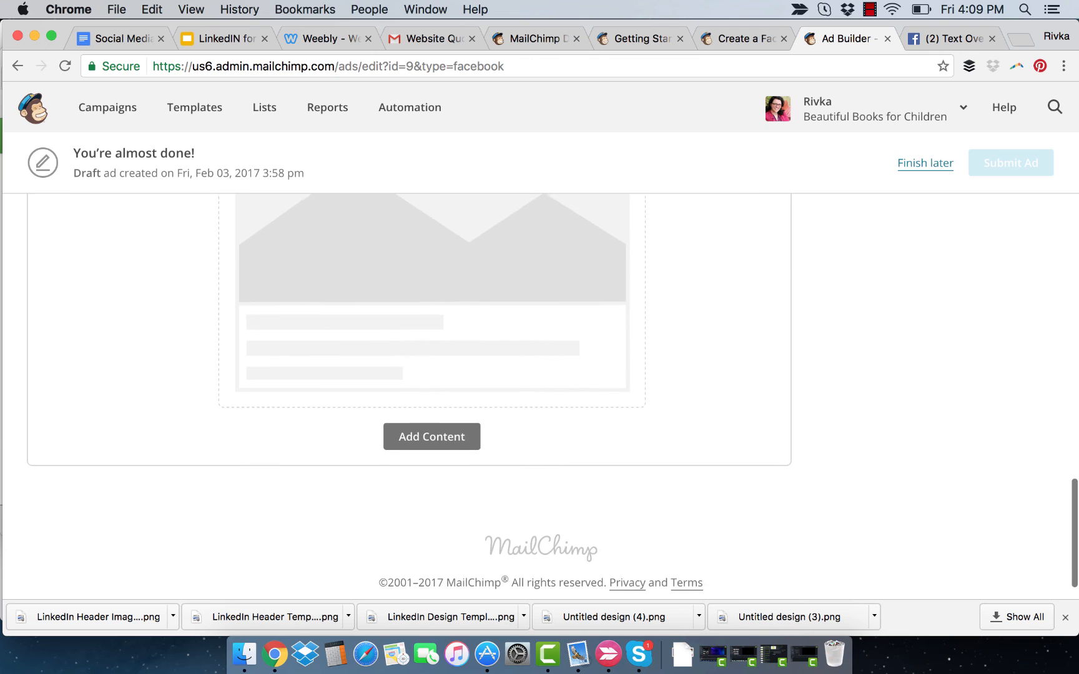
{"action": "scroll", "coordinate": [766, 238], "scroll_direction": "up", "scroll_amount": 10}
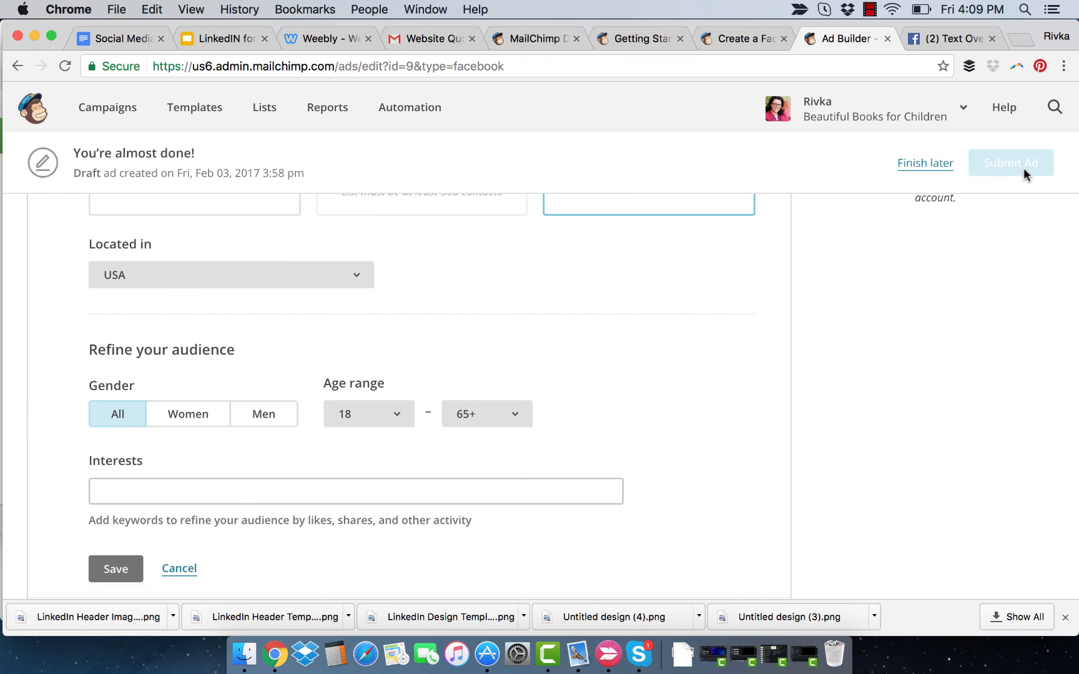
{"action": "scroll", "coordinate": [583, 396], "scroll_direction": "up", "scroll_amount": 5}
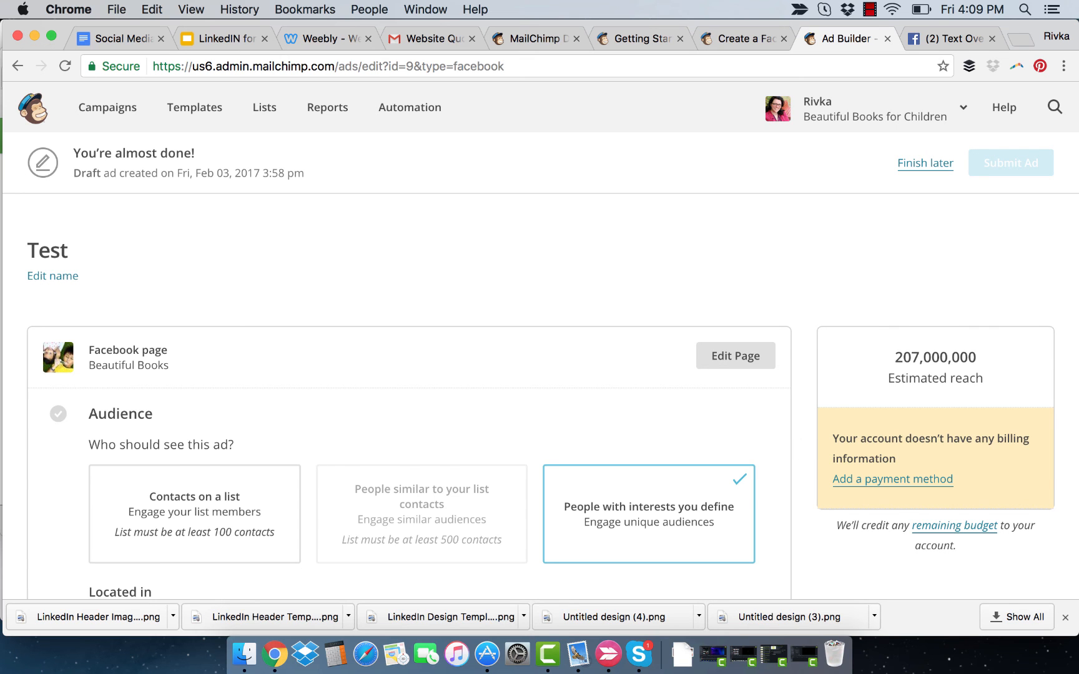
- Review the ad's audience types, location, gender and age range choices, and the Interests keyword field
{"action": "scroll", "coordinate": [800, 439], "scroll_direction": "down", "scroll_amount": 10}
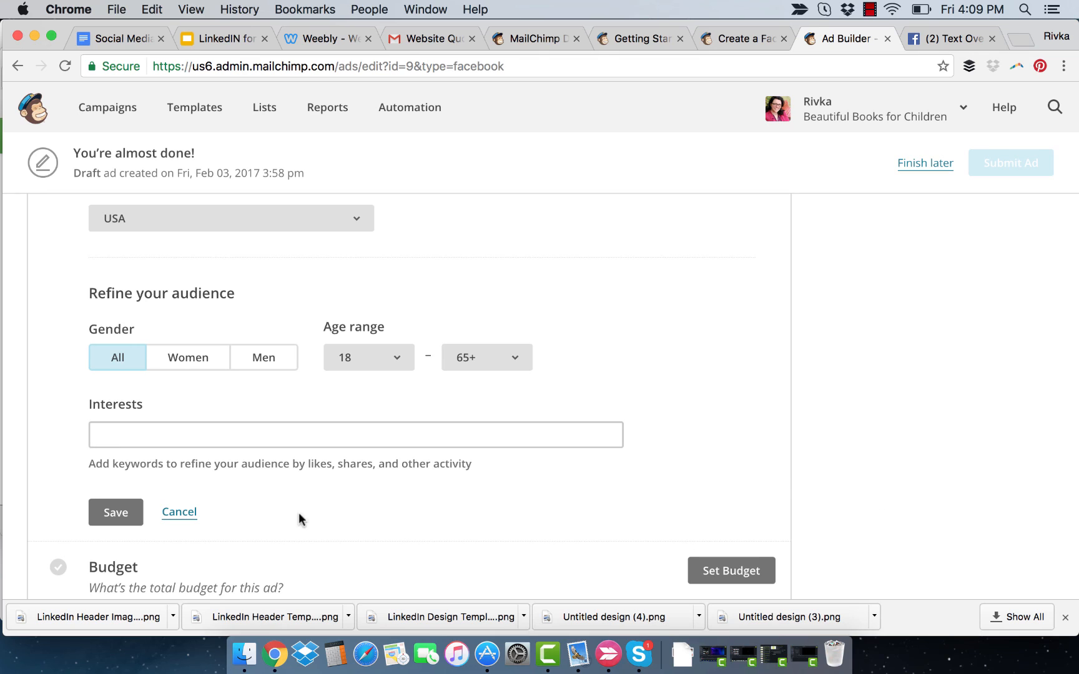
{"action": "left_click", "coordinate": [242, 434]}
{"action": "scroll", "coordinate": [785, 390], "scroll_direction": "up", "scroll_amount": 10}
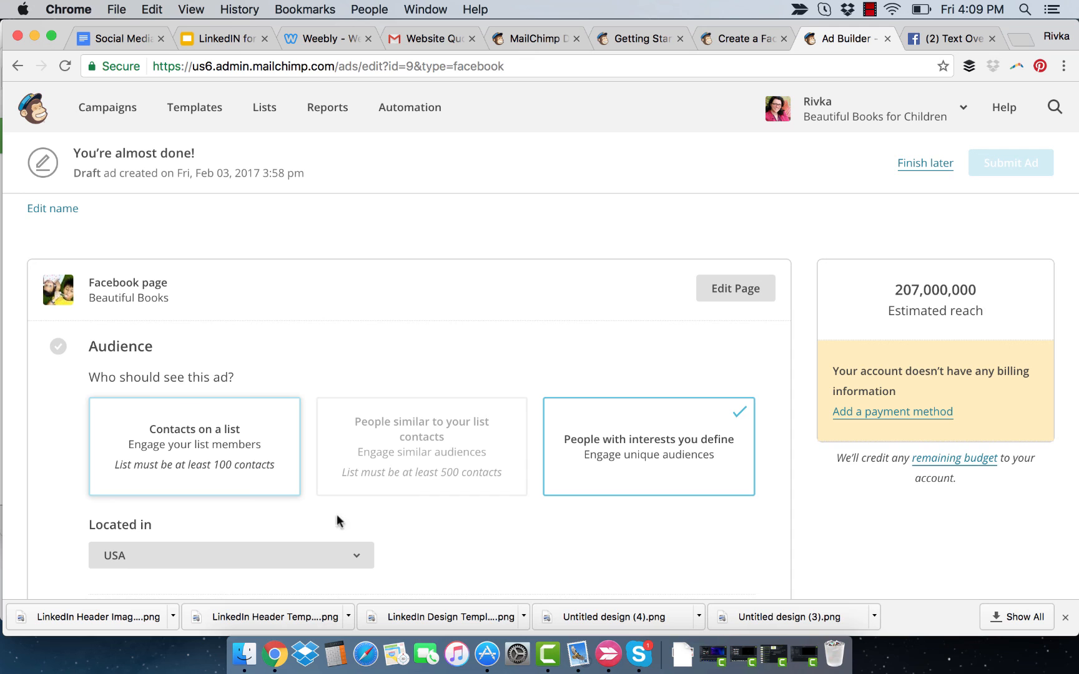
{"action": "scroll", "coordinate": [914, 552], "scroll_direction": "down", "scroll_amount": 3}
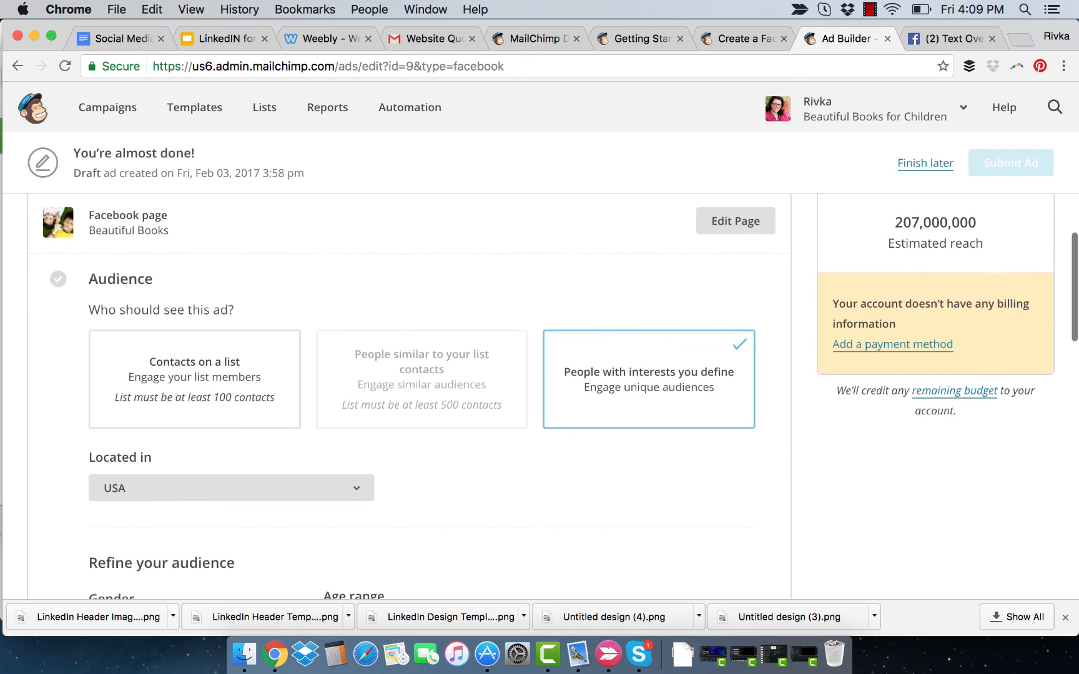
{"action": "scroll", "coordinate": [914, 552], "scroll_direction": "down", "scroll_amount": 1}
{"action": "scroll", "coordinate": [914, 552], "scroll_direction": "down", "scroll_amount": 5}
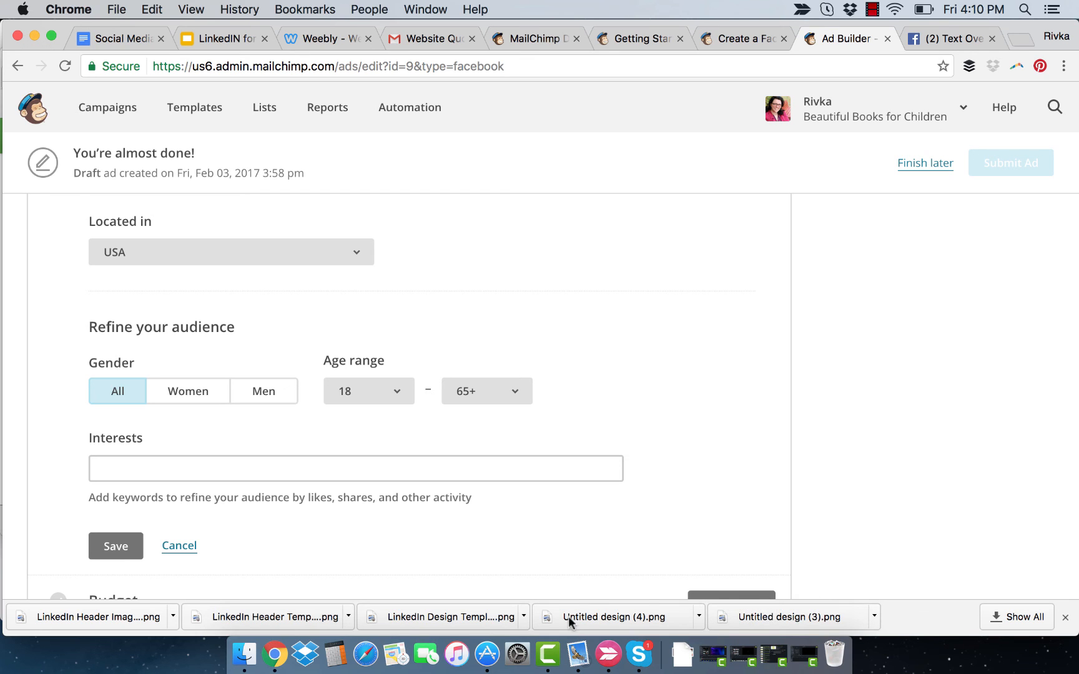
- Switch to Camtasia 3 and restore the minimized Untitled 2 project window
{"action": "left_click", "coordinate": [548, 654]}
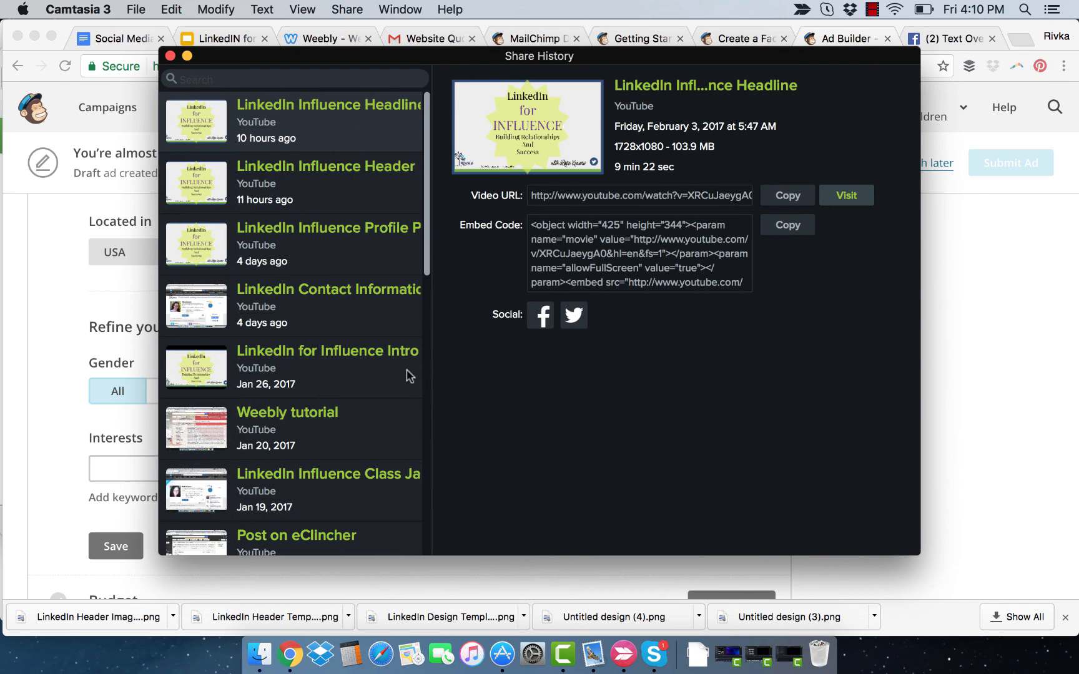
{"action": "left_click", "coordinate": [780, 663]}
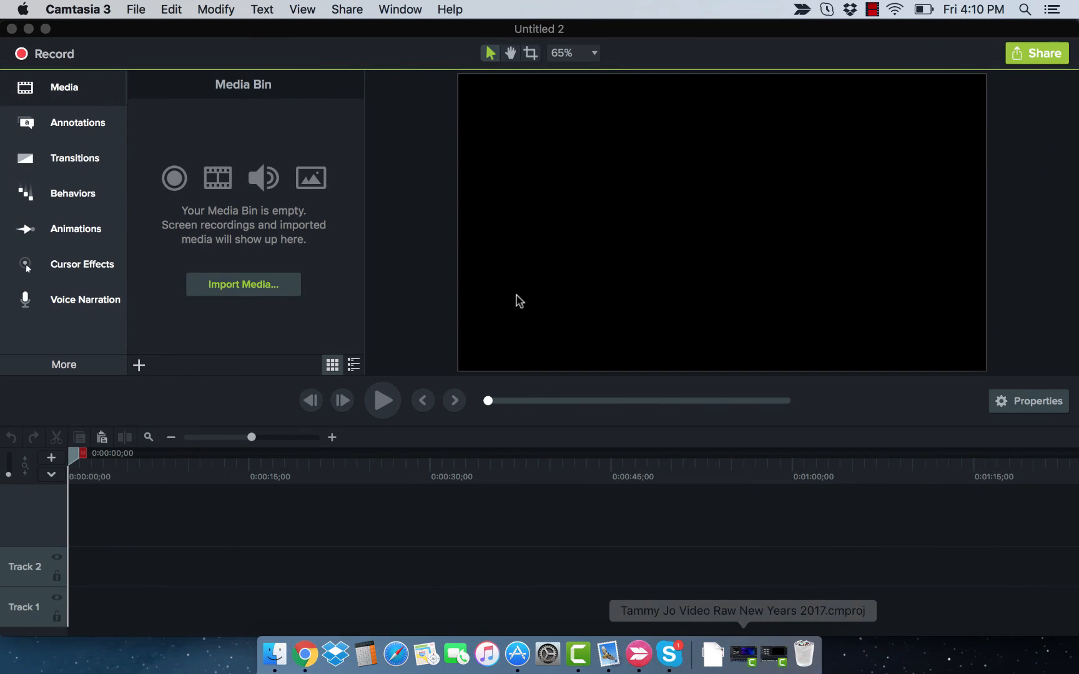